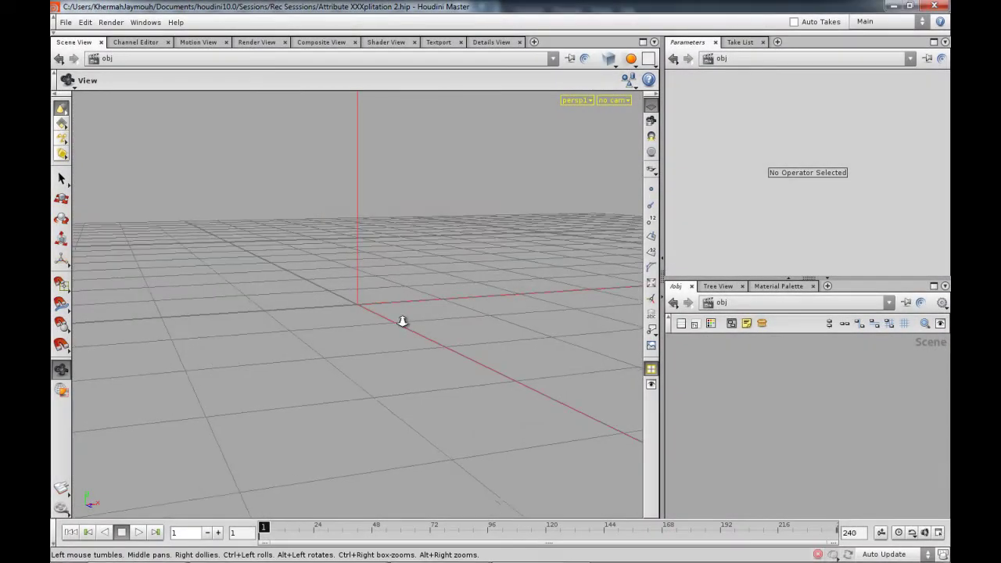
- Create a Geometry object in the scene and enter its network
{"action": "left_click_drag", "start_coordinate": [402, 320], "coordinate": [566, 374]}
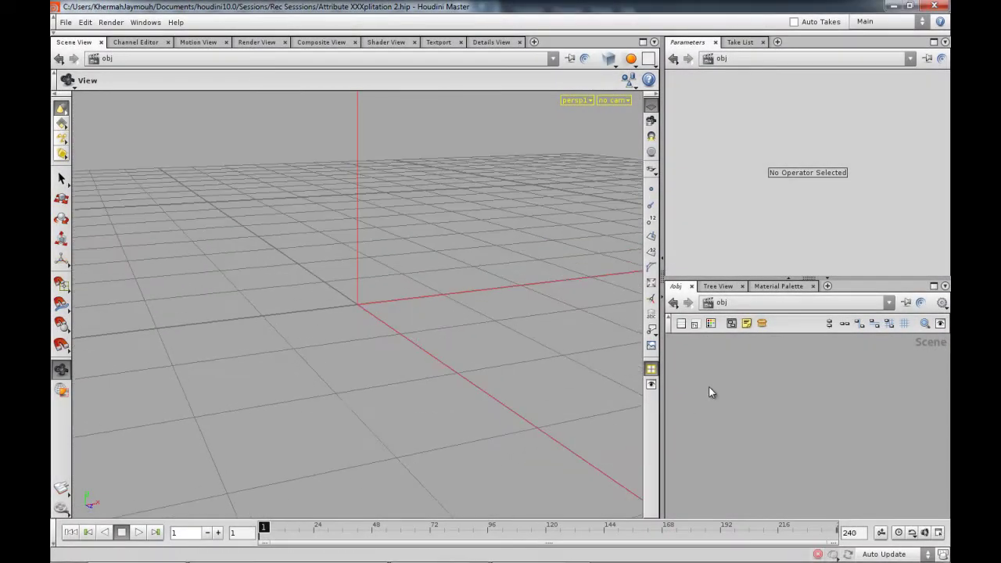
{"action": "key", "text": "Tab"}
{"action": "left_click", "coordinate": [809, 443]}
{"action": "left_click", "coordinate": [744, 372]}
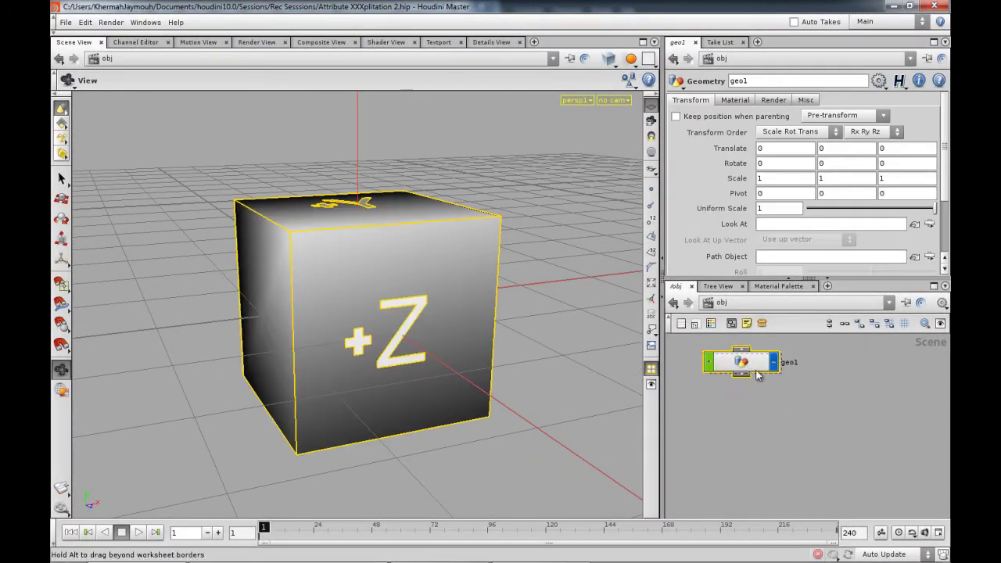
{"action": "double_click", "coordinate": [761, 382]}
- Replace the default File node in the geometry network with a Font node
{"action": "key", "text": "Tab"}
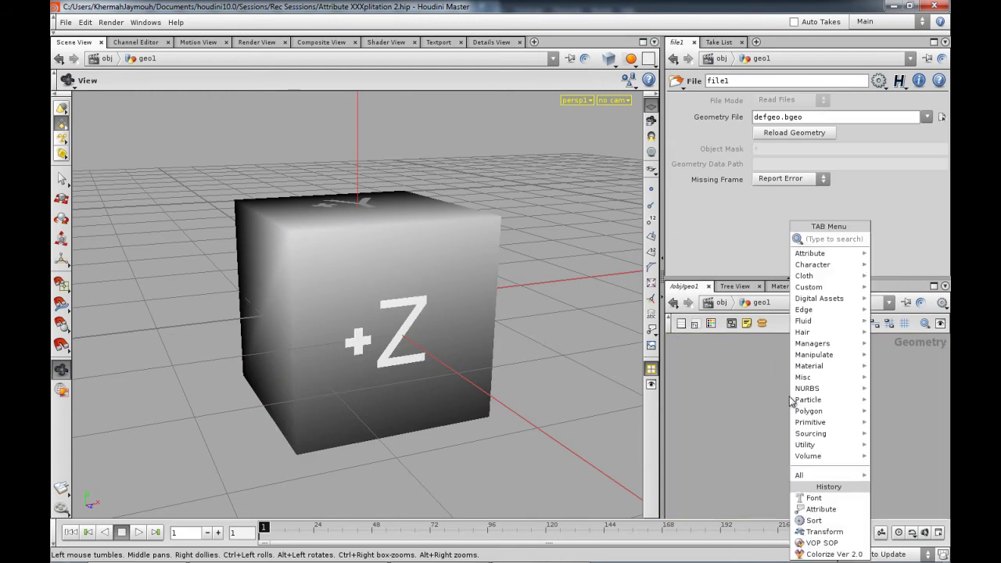
{"action": "type", "text": "Font"}
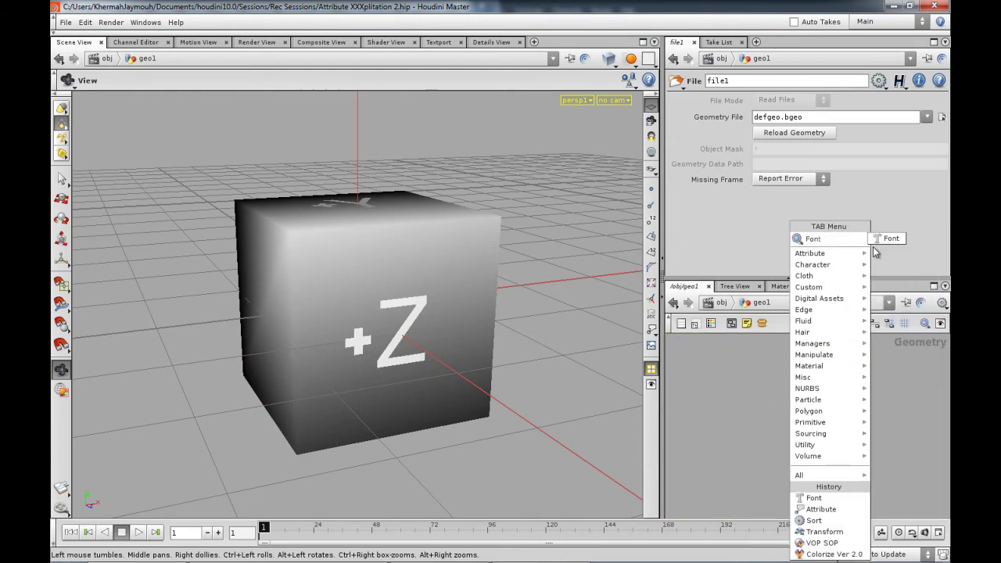
{"action": "key", "text": "Return"}
{"action": "left_click", "coordinate": [802, 407]}
{"action": "left_click_drag", "start_coordinate": [802, 405], "coordinate": [801, 405]}
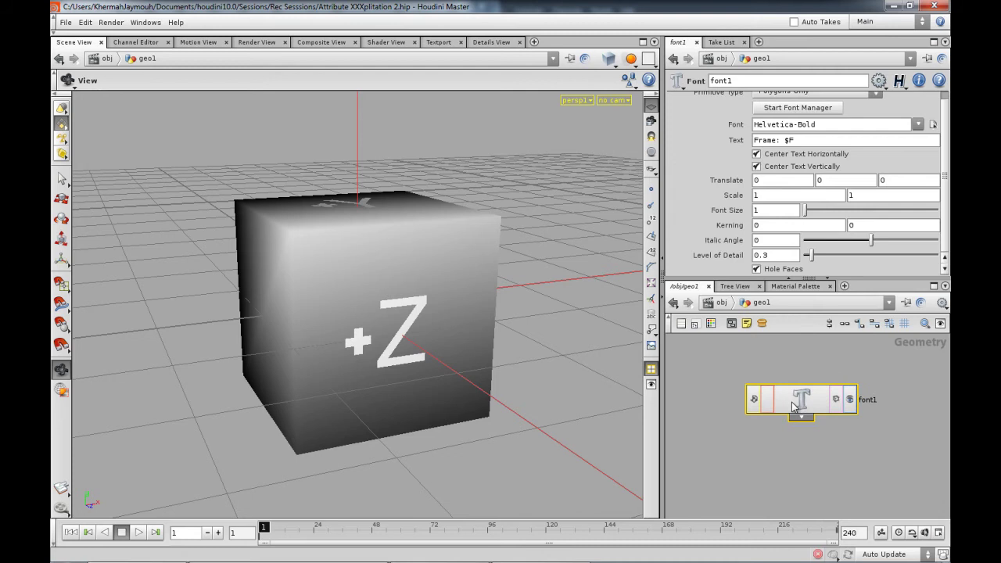
- Turn on the display and render flags of the Font node so its text replaces the default cube
{"action": "right_click_drag", "start_coordinate": [528, 330], "coordinate": [430, 272]}
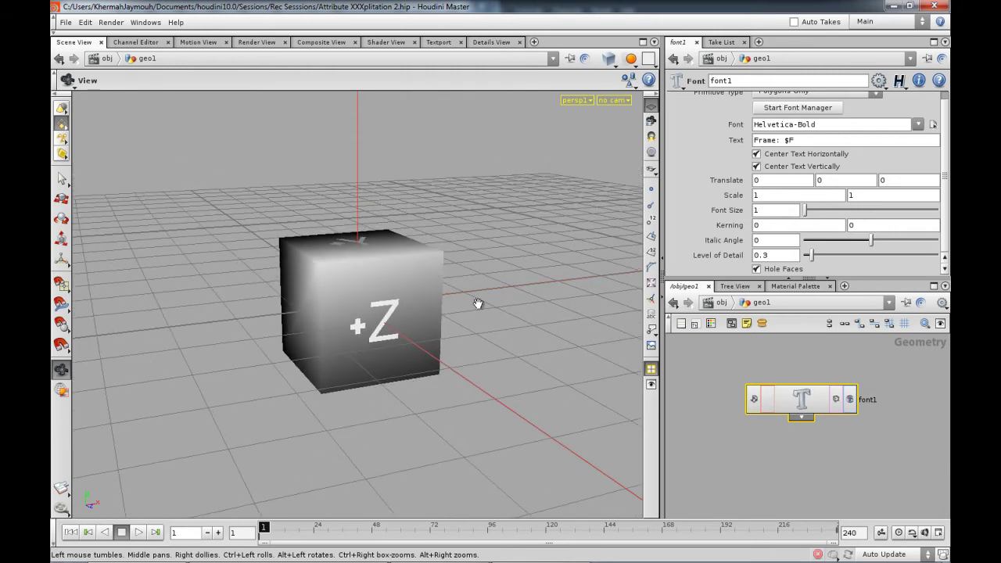
{"action": "left_click_drag", "start_coordinate": [477, 304], "coordinate": [407, 321]}
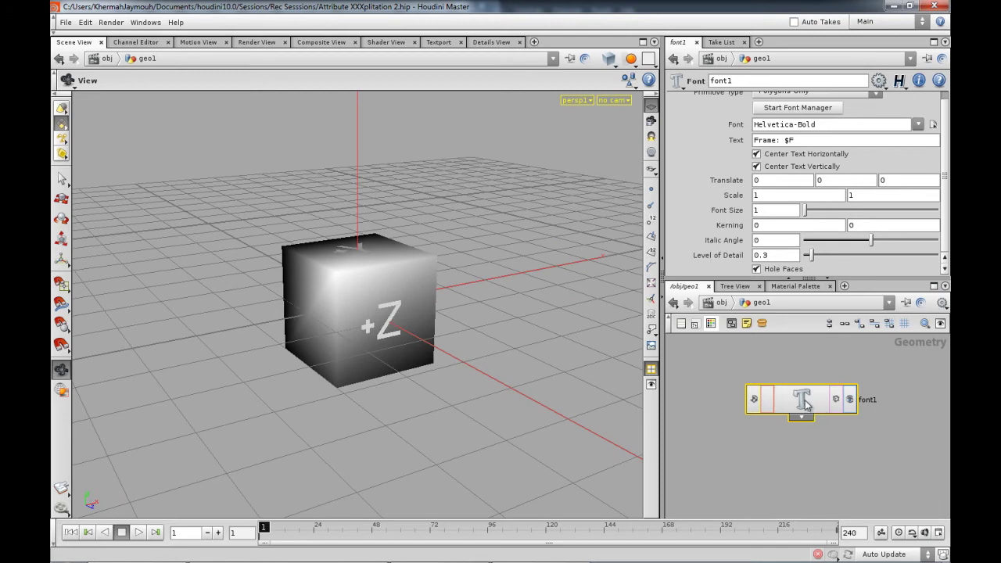
{"action": "left_click", "coordinate": [849, 400]}
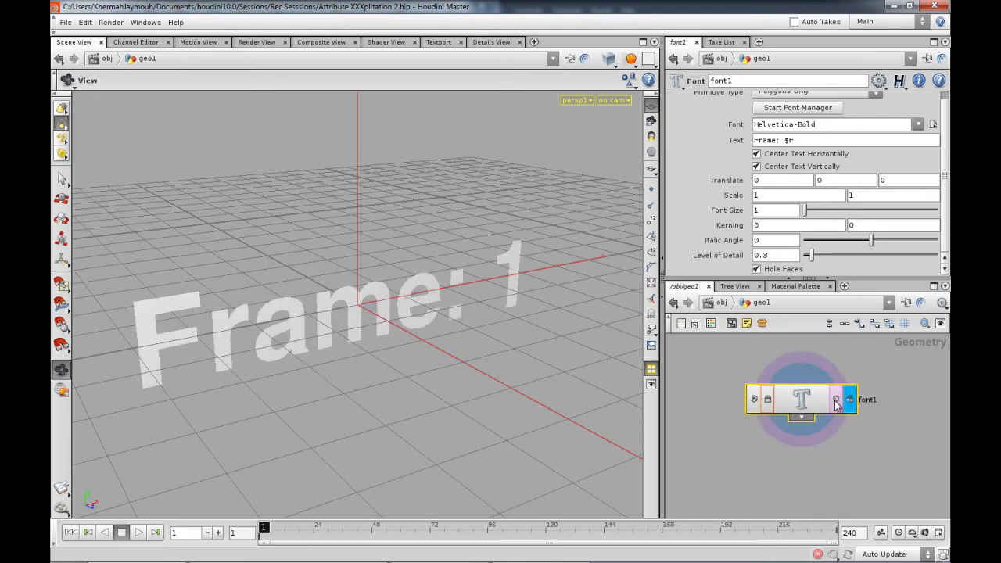
{"action": "mouse_move", "coordinate": [475, 347]}
{"action": "left_mouse_down"}
{"action": "mouse_move", "coordinate": [339, 335]}
{"action": "mouse_move", "coordinate": [482, 369]}
{"action": "mouse_move", "coordinate": [444, 359]}
{"action": "mouse_move", "coordinate": [469, 337]}
{"action": "left_mouse_up"}
{"action": "scroll", "coordinate": [766, 420], "scroll_direction": "down", "scroll_amount": 2}
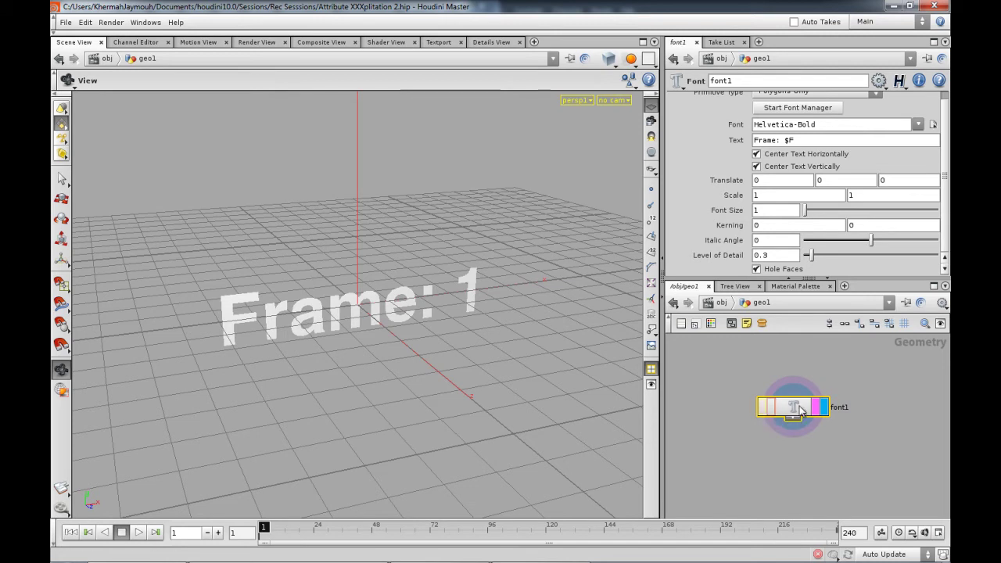
- Set the Font node's text to ILM and view the lettering at an angle
{"action": "left_click", "coordinate": [691, 143]}
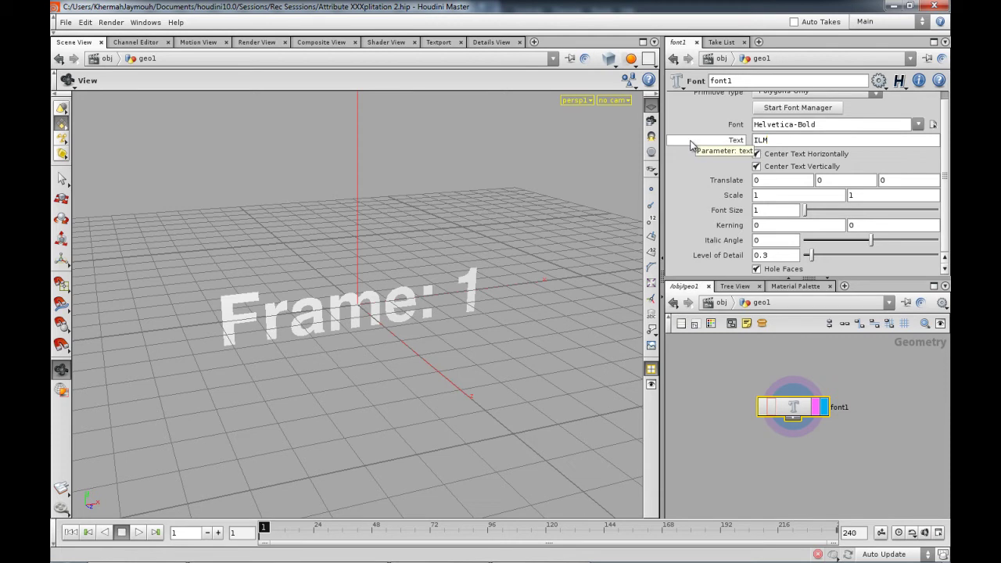
{"action": "key", "text": "Return"}
{"action": "left_click_drag", "start_coordinate": [313, 344], "coordinate": [438, 370]}
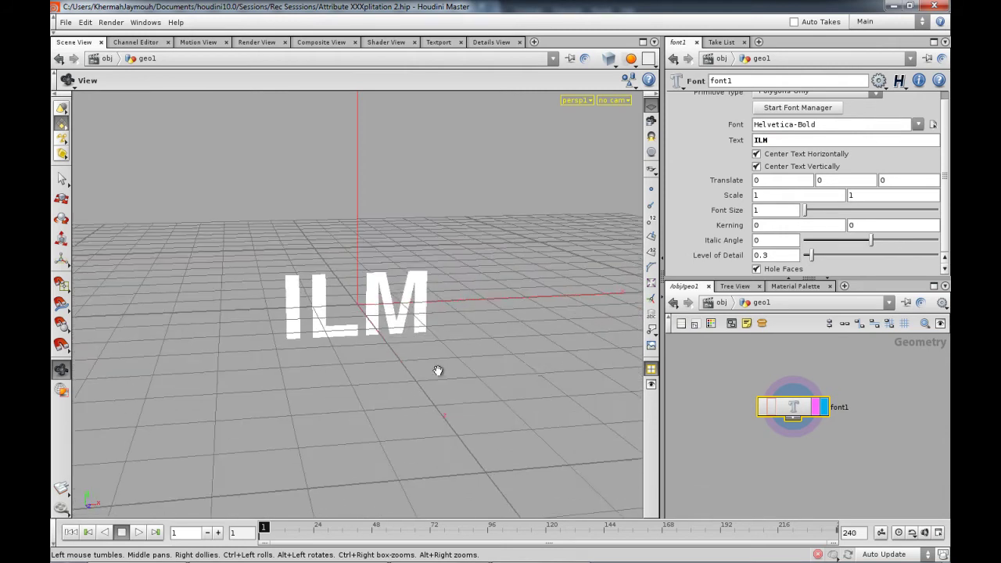
{"action": "left_click_drag", "start_coordinate": [550, 359], "coordinate": [503, 397]}
{"action": "scroll", "coordinate": [786, 430], "scroll_direction": "up", "scroll_amount": 3}
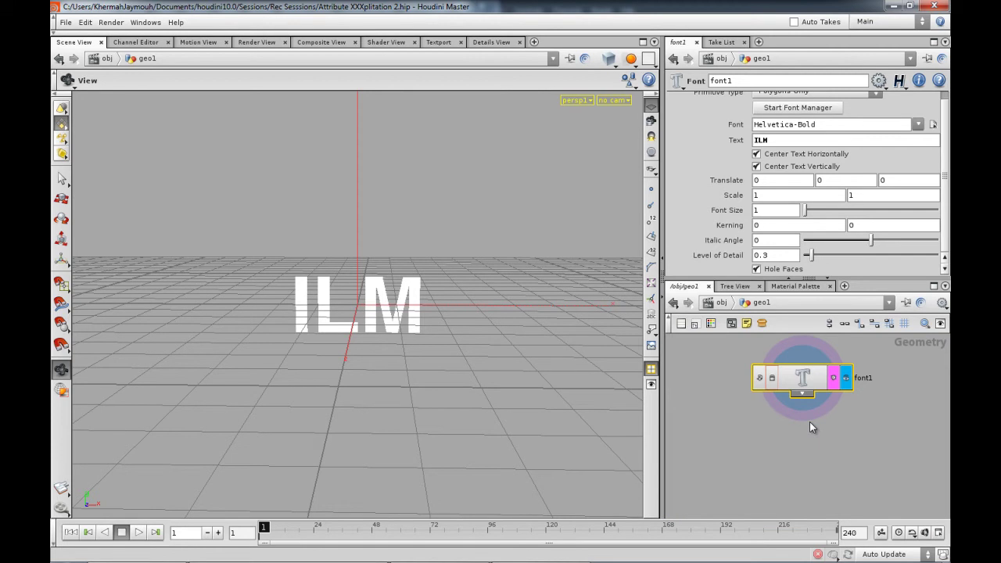
{"action": "left_click_drag", "start_coordinate": [371, 328], "coordinate": [387, 342]}
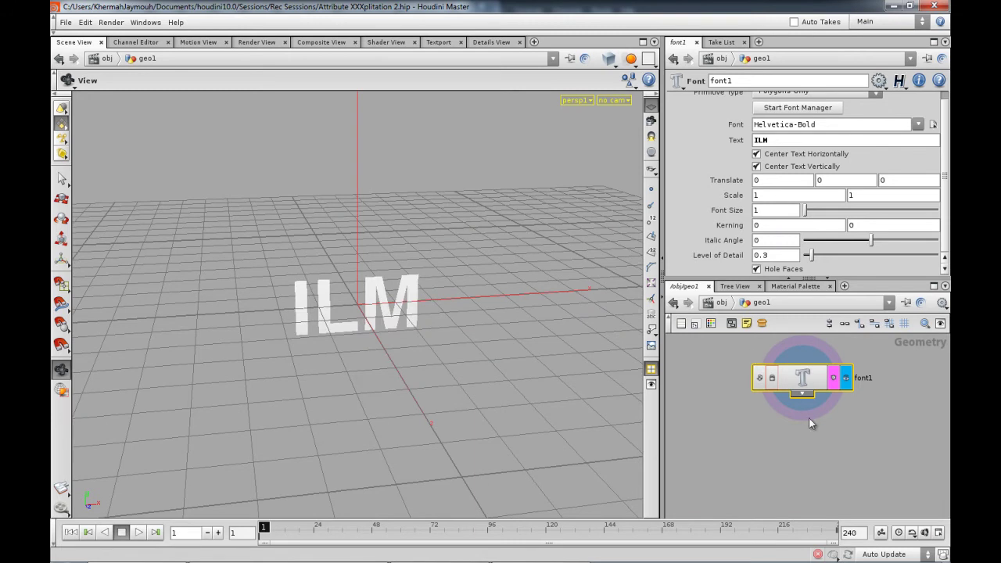
- Append a Transform node to the Font node and make it the displayed and rendered node
{"action": "scroll", "coordinate": [811, 423], "scroll_direction": "down", "scroll_amount": 2}
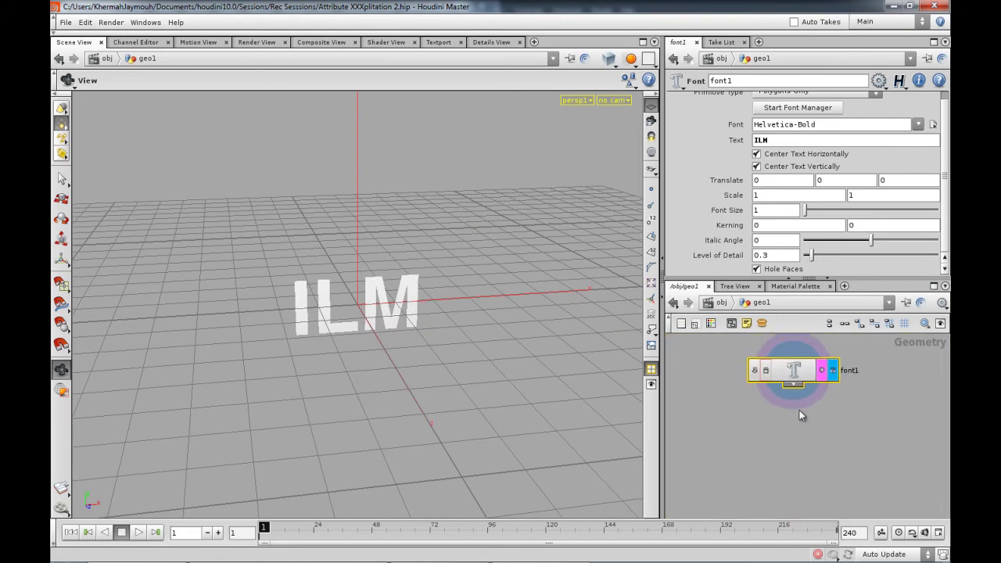
{"action": "key", "text": "Tab"}
{"action": "type", "text": "tr"}
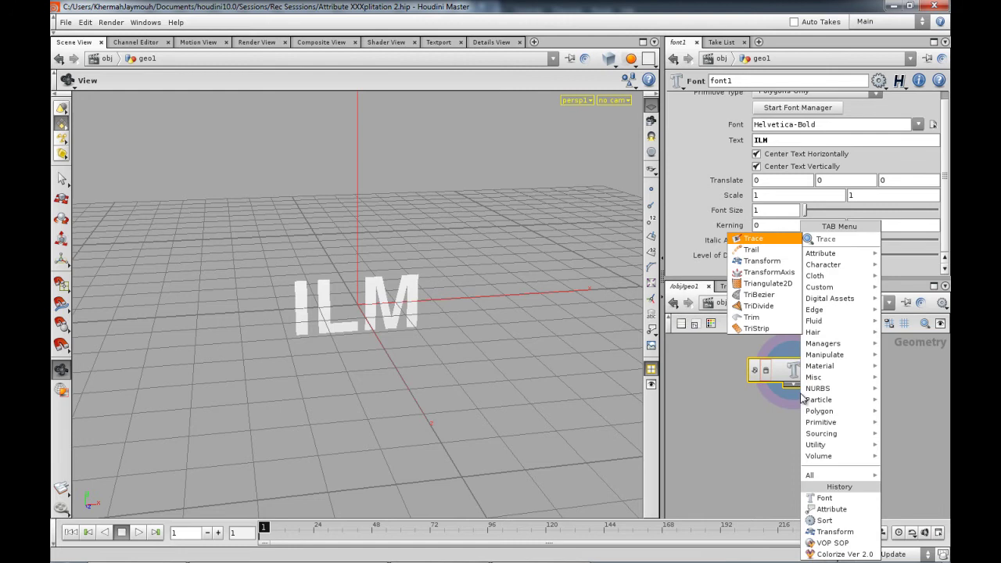
{"action": "type", "text": "a"}
{"action": "left_click", "coordinate": [780, 263]}
{"action": "left_click", "coordinate": [798, 432]}
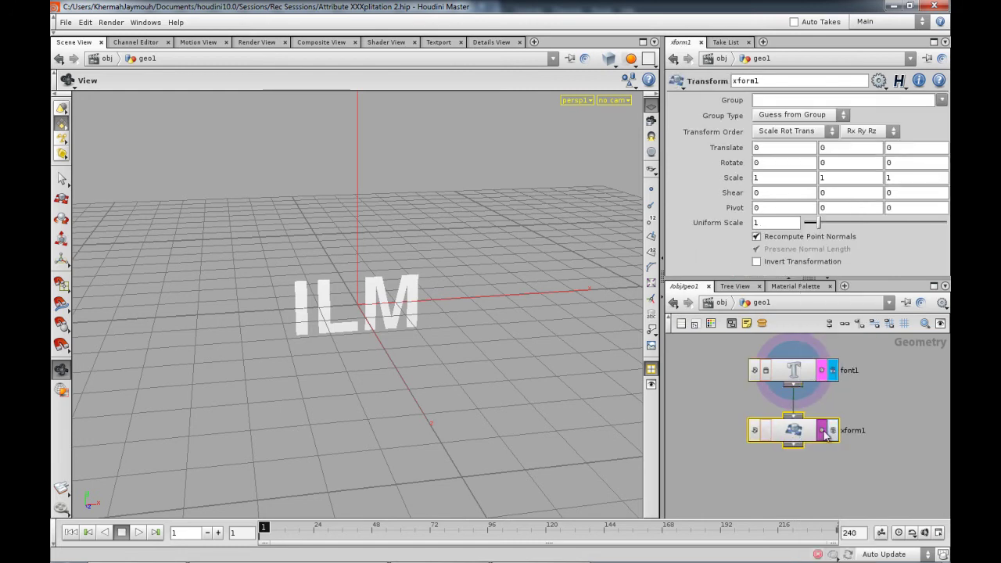
{"action": "left_click", "coordinate": [825, 434]}
- Rotate the text -90 degrees about X in the Transform node so it lies flat on the ground plane
{"action": "left_click_drag", "start_coordinate": [545, 416], "coordinate": [436, 370]}
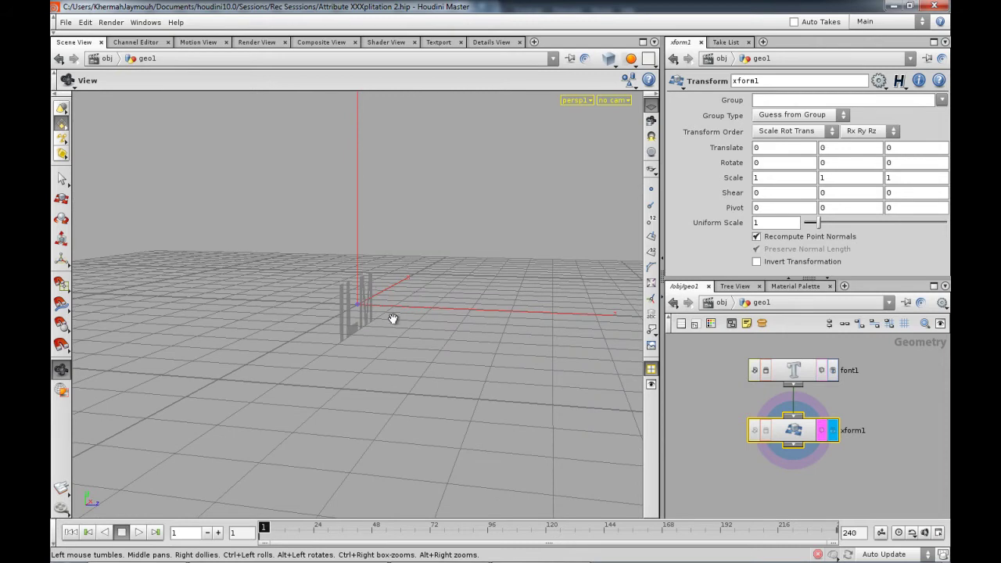
{"action": "left_click", "coordinate": [771, 166]}
{"action": "type", "text": "-"}
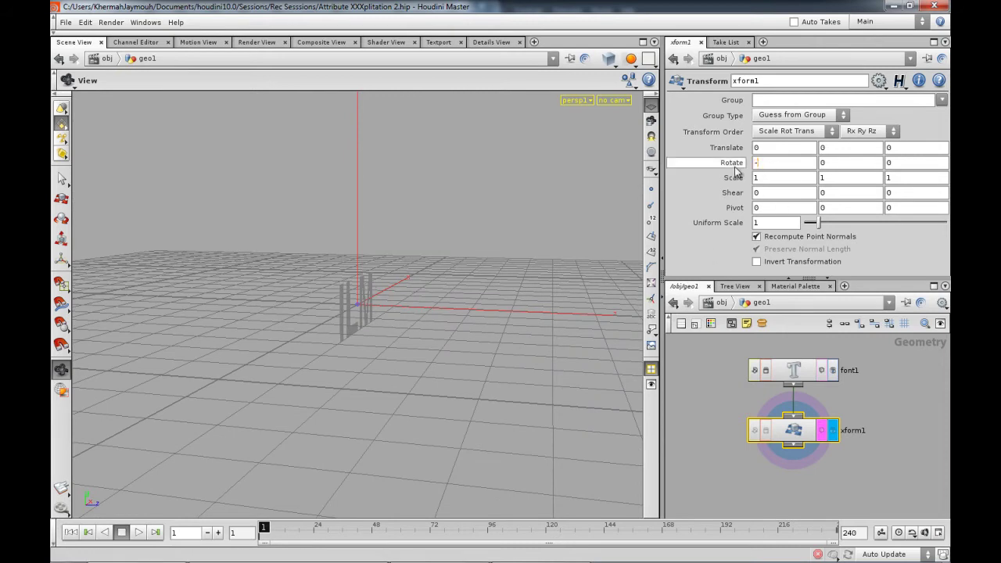
{"action": "type", "text": "90"}
{"action": "key", "text": "Return"}
{"action": "left_click_drag", "start_coordinate": [306, 306], "coordinate": [553, 339]}
- Enlarge the Font node's text to a scale of 5.4 by 5.4 and set its horizontal kerning to 0.7
{"action": "left_click", "coordinate": [795, 379]}
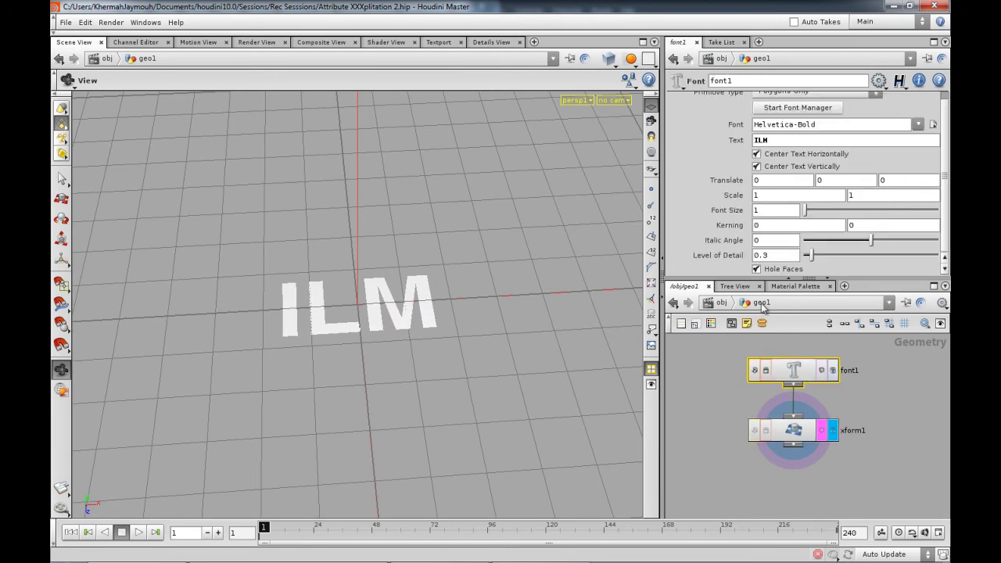
{"action": "middle_click_drag", "start_coordinate": [736, 198], "coordinate": [925, 208]}
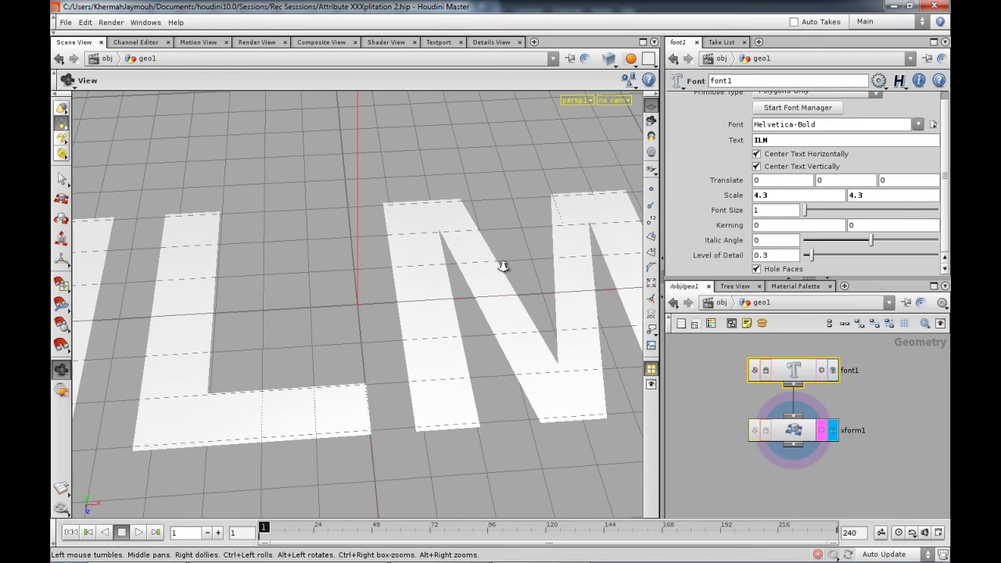
{"action": "right_click_drag", "start_coordinate": [505, 267], "coordinate": [354, 264]}
{"action": "left_click_drag", "start_coordinate": [354, 265], "coordinate": [616, 276]}
{"action": "middle_click_drag", "start_coordinate": [732, 200], "coordinate": [816, 235]}
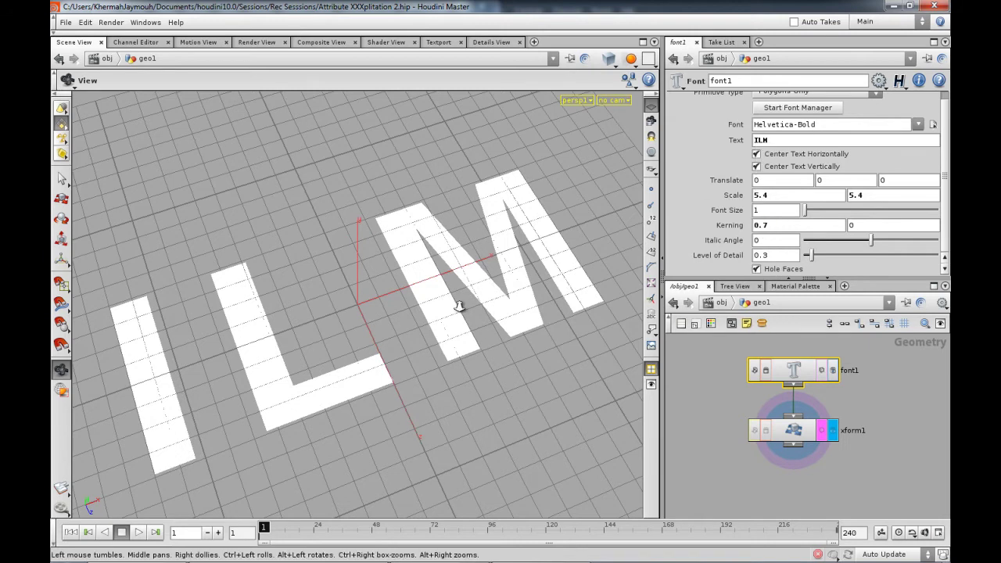
{"action": "scroll", "coordinate": [363, 307], "scroll_direction": "down", "scroll_amount": 3}
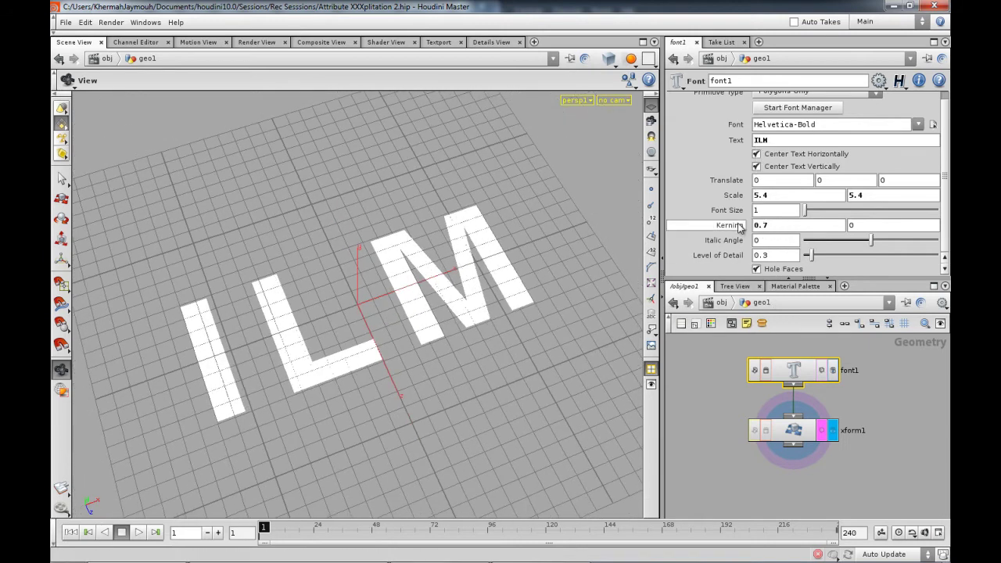
{"action": "left_click_drag", "start_coordinate": [394, 356], "coordinate": [295, 305]}
{"action": "key", "text": "h"}
{"action": "middle_click_drag", "start_coordinate": [769, 439], "coordinate": [769, 425]}
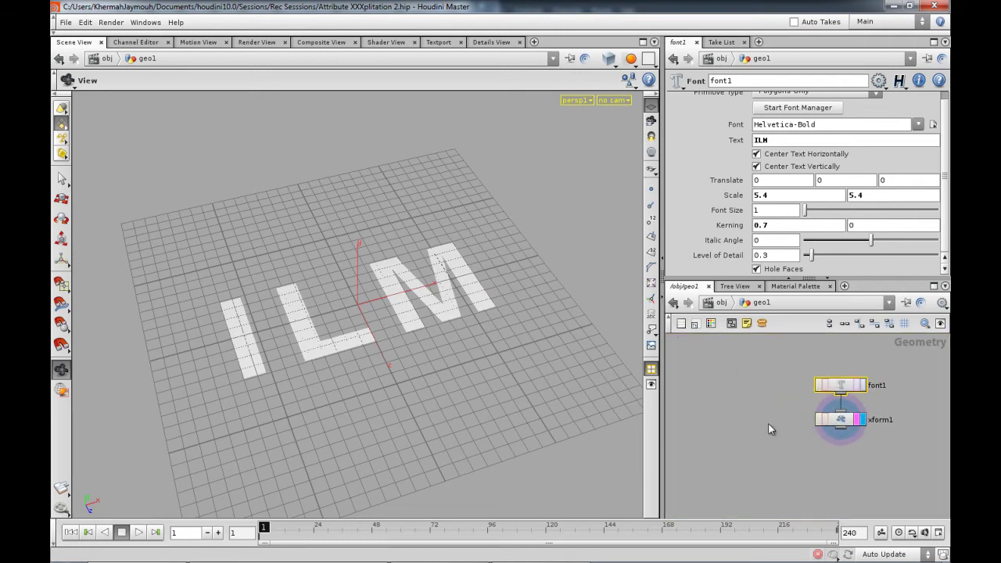
{"action": "key", "text": "Tab"}
{"action": "type", "text": "group"}
{"action": "key", "text": "Down"}
{"action": "key", "text": "Down"}
{"action": "key", "text": "Down"}
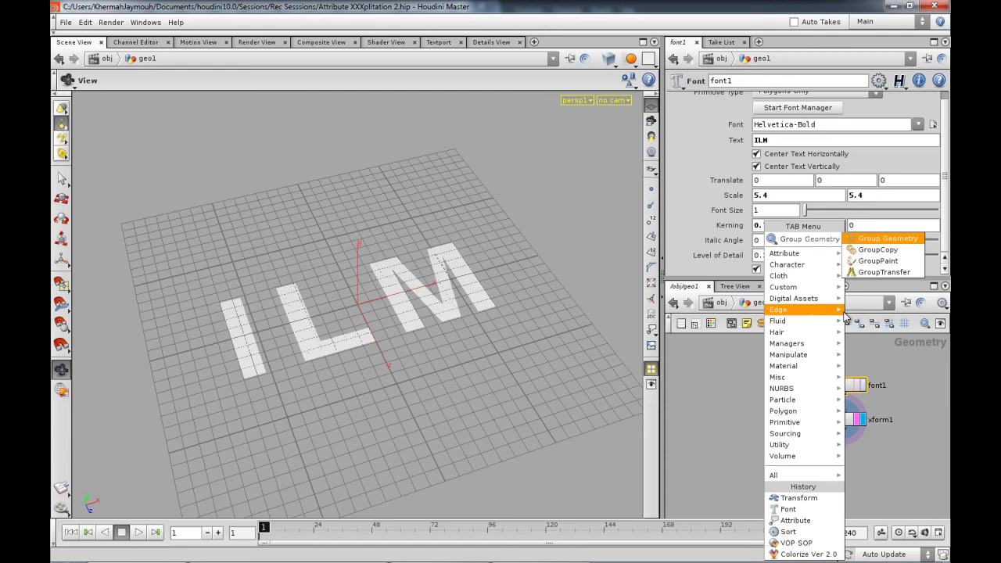
{"action": "left_click", "coordinate": [719, 380]}
{"action": "key", "text": "Tab"}
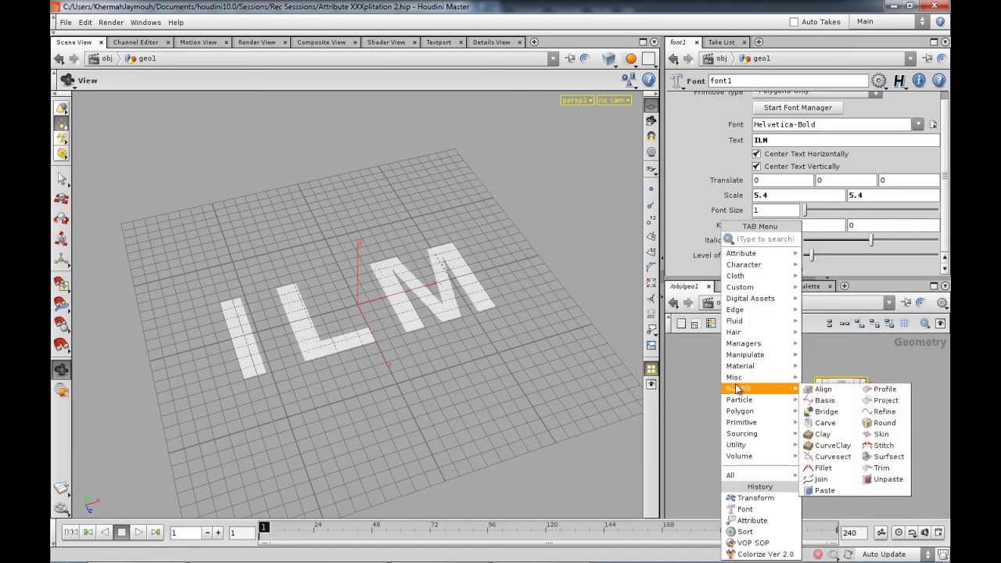
{"action": "type", "text": "group"}
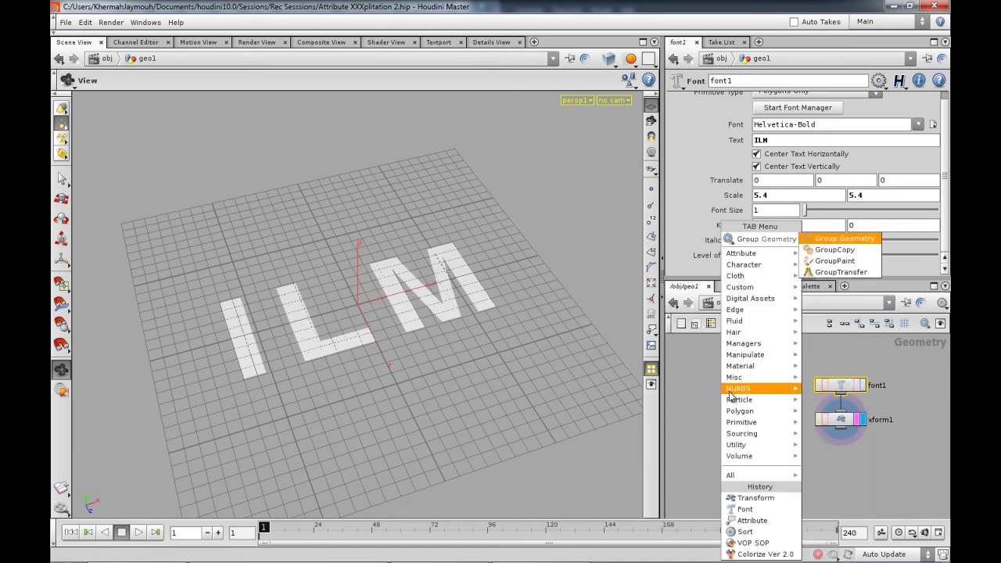
{"action": "left_click", "coordinate": [700, 392]}
- Add a separate Grid node beside the Font and Transform chain
{"action": "key", "text": "Tab"}
{"action": "type", "text": "gro"}
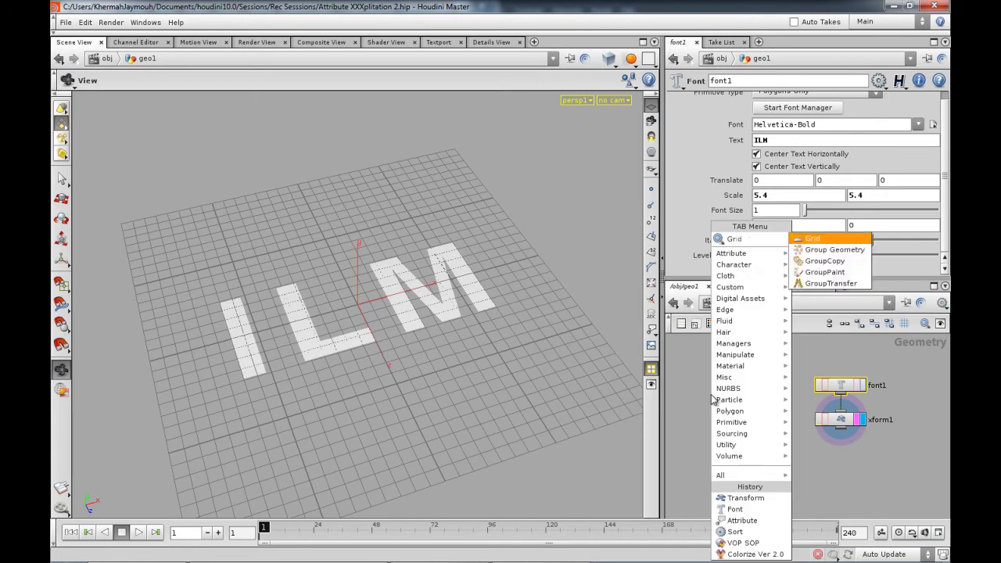
{"action": "left_click", "coordinate": [819, 251]}
{"action": "left_click", "coordinate": [716, 414]}
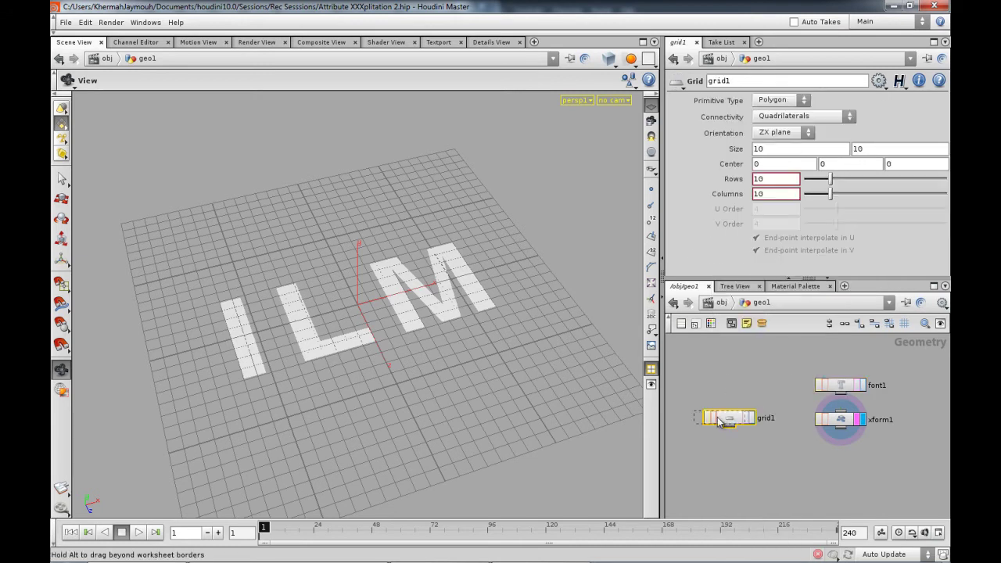
{"action": "scroll", "coordinate": [727, 457], "scroll_direction": "up", "scroll_amount": 1}
- Display the Grid node and put the render flag on the Transform node to compare the text with the grid
{"action": "left_click", "coordinate": [741, 413]}
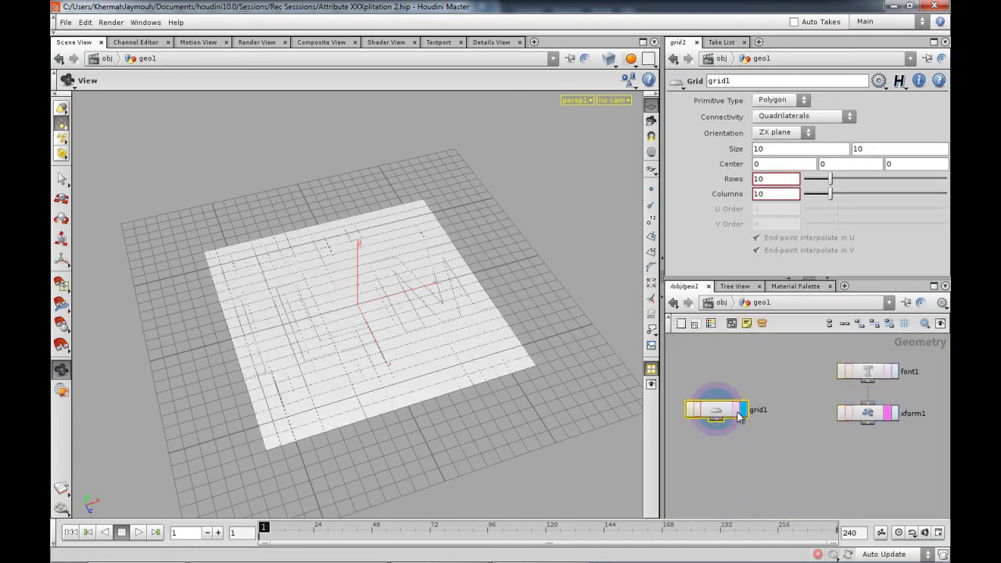
{"action": "left_click", "coordinate": [736, 412]}
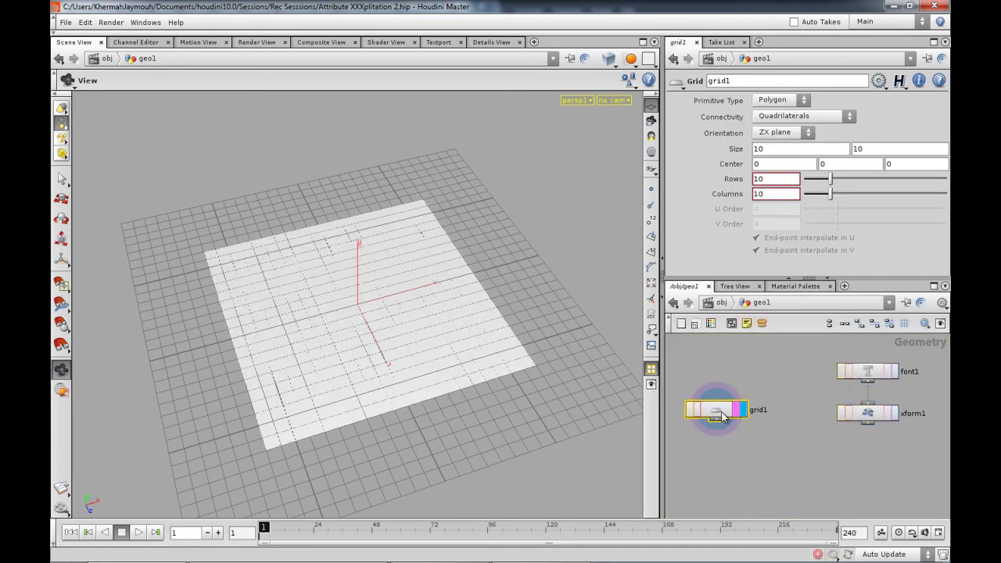
{"action": "left_click", "coordinate": [892, 415]}
{"action": "left_click_drag", "start_coordinate": [353, 269], "coordinate": [439, 316]}
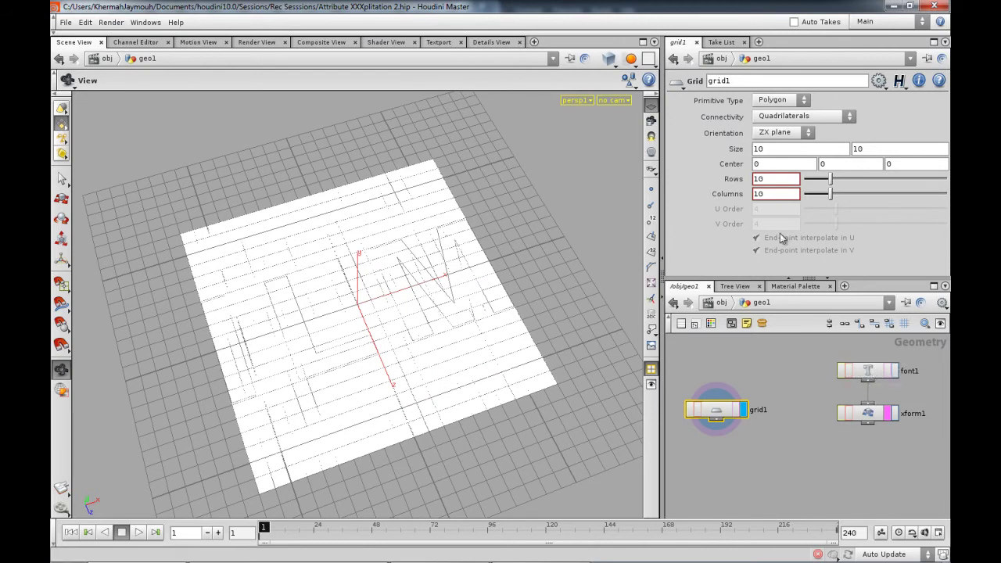
- Reduce the Font node's scale to 4.9 by 4.9 and switch the viewport to wireframe shading
{"action": "left_click", "coordinate": [875, 374]}
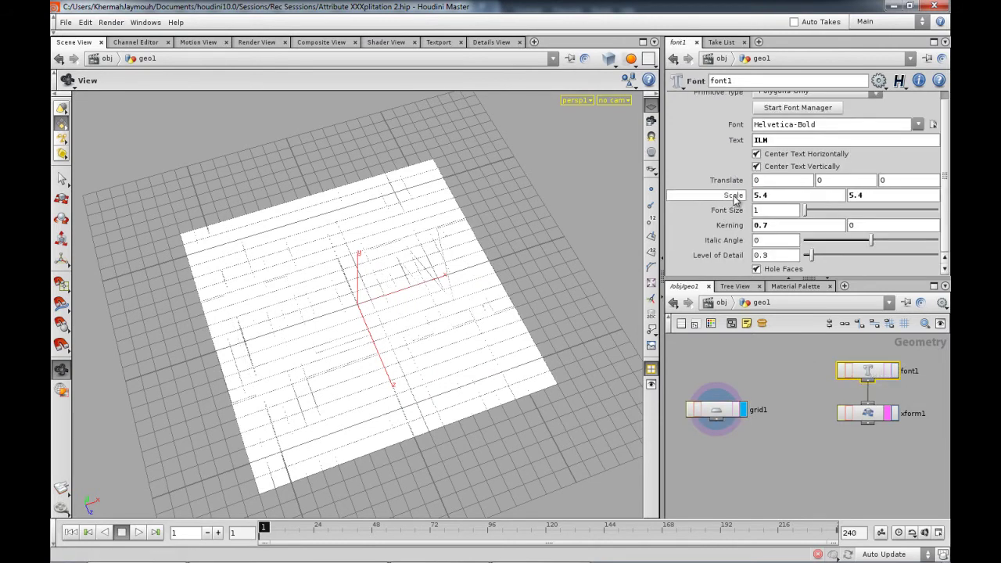
{"action": "middle_click_drag", "start_coordinate": [732, 195], "coordinate": [688, 200]}
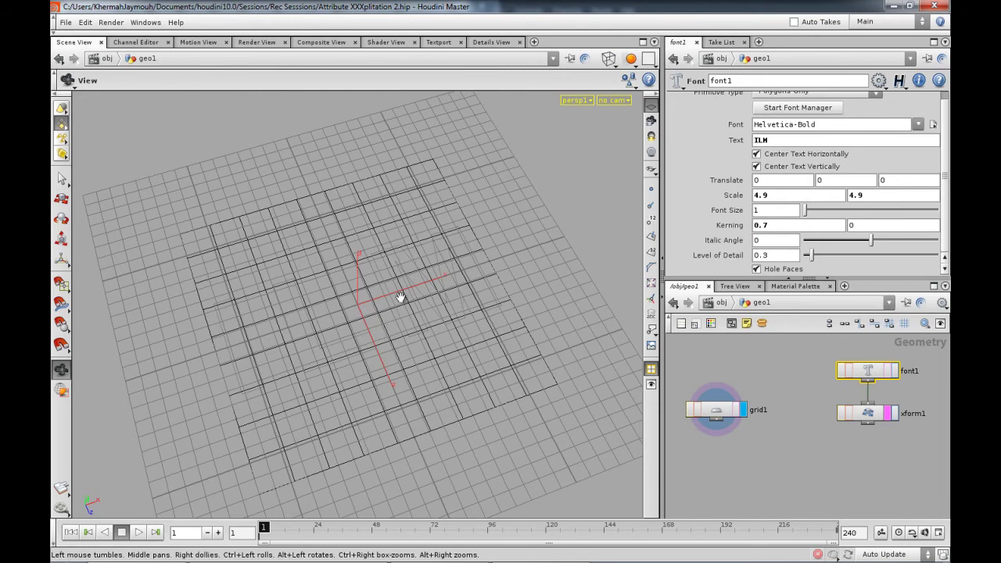
{"action": "left_click_drag", "start_coordinate": [399, 298], "coordinate": [442, 311]}
- Display the Transform node with the render flag on the Grid node, and show the Transform node's parameters
{"action": "left_click", "coordinate": [894, 414]}
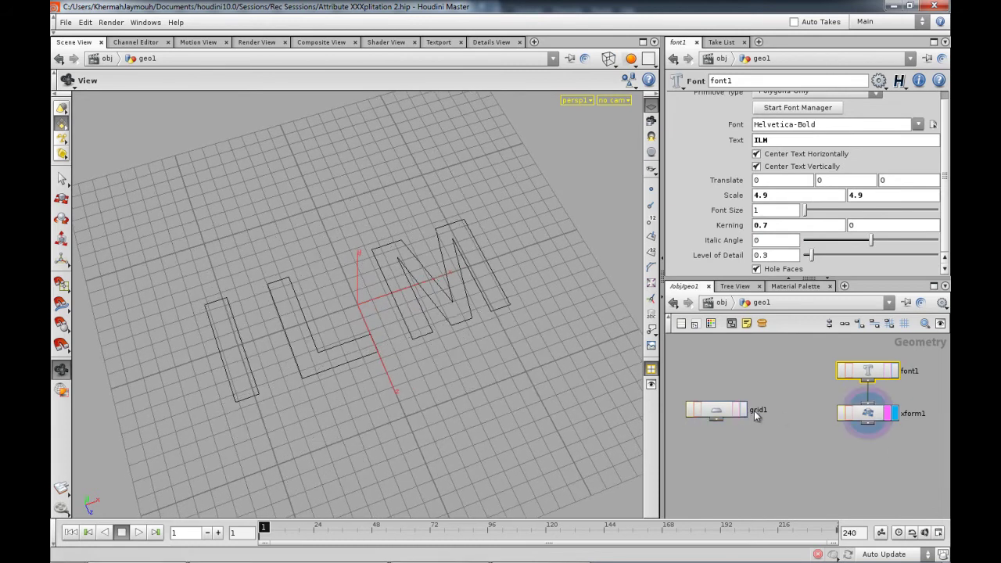
{"action": "left_click_drag", "start_coordinate": [380, 284], "coordinate": [407, 258]}
{"action": "left_click", "coordinate": [879, 418]}
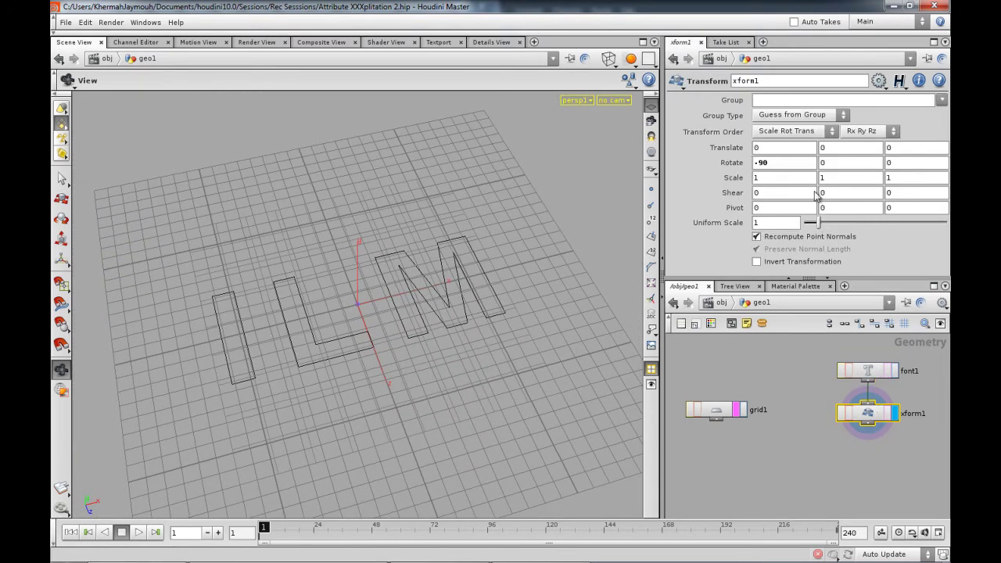
- Raise the ILM text above the grid by setting the Transform node's Y translate to 2.4
{"action": "middle_click_drag", "start_coordinate": [831, 155], "coordinate": [939, 153]}
{"action": "left_click_drag", "start_coordinate": [548, 298], "coordinate": [496, 275]}
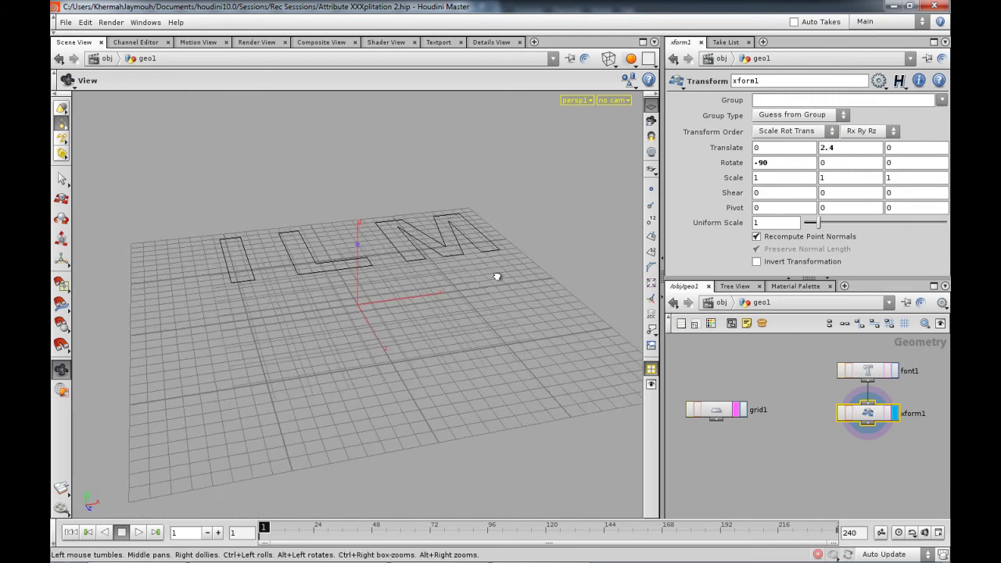
- Change the Font node's primitive type to Beziers Only
{"action": "key", "text": "h"}
{"action": "left_click", "coordinate": [831, 381]}
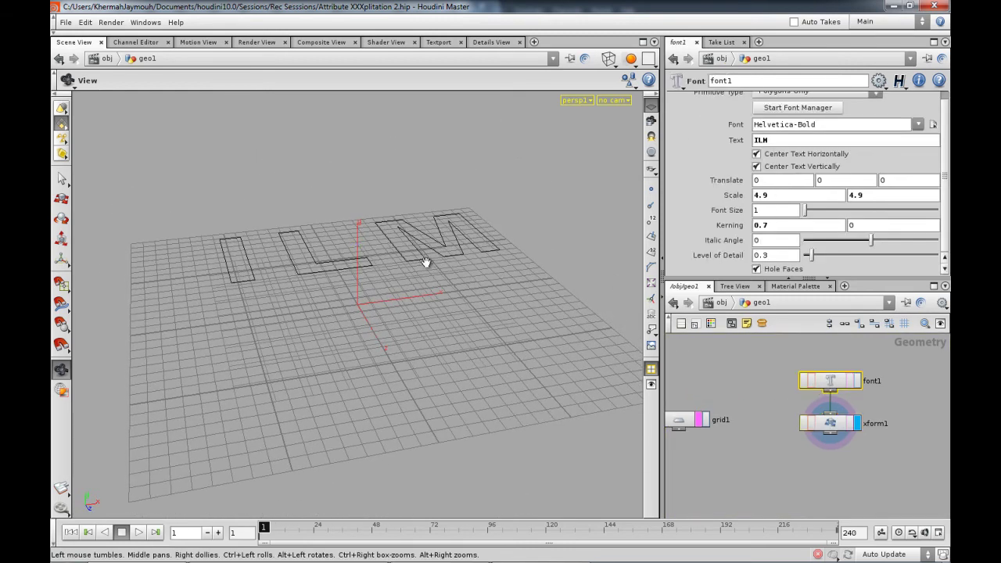
{"action": "left_click_drag", "start_coordinate": [425, 264], "coordinate": [352, 298]}
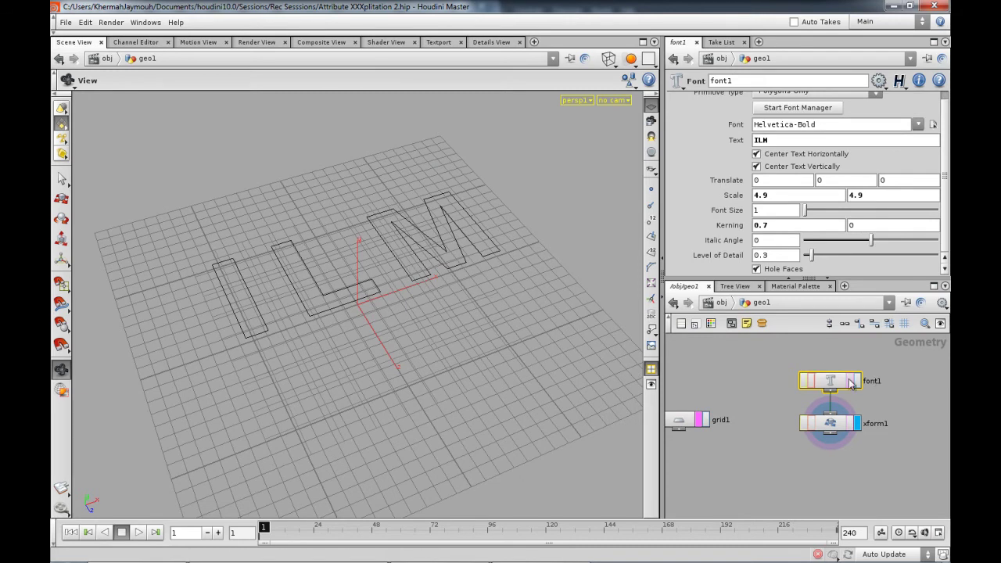
{"action": "scroll", "coordinate": [778, 114], "scroll_direction": "up", "scroll_amount": 1}
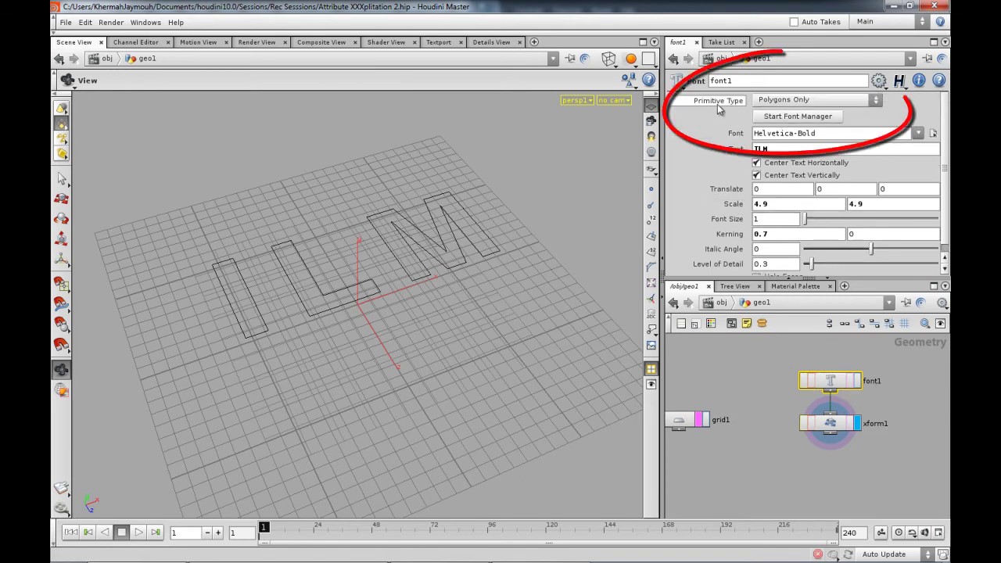
{"action": "left_click", "coordinate": [768, 104]}
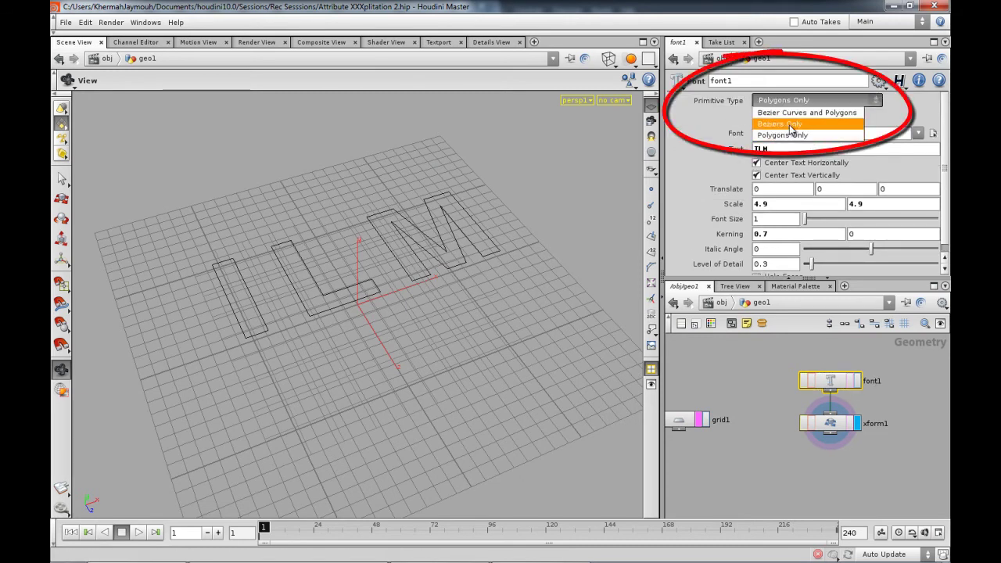
{"action": "left_click", "coordinate": [789, 127]}
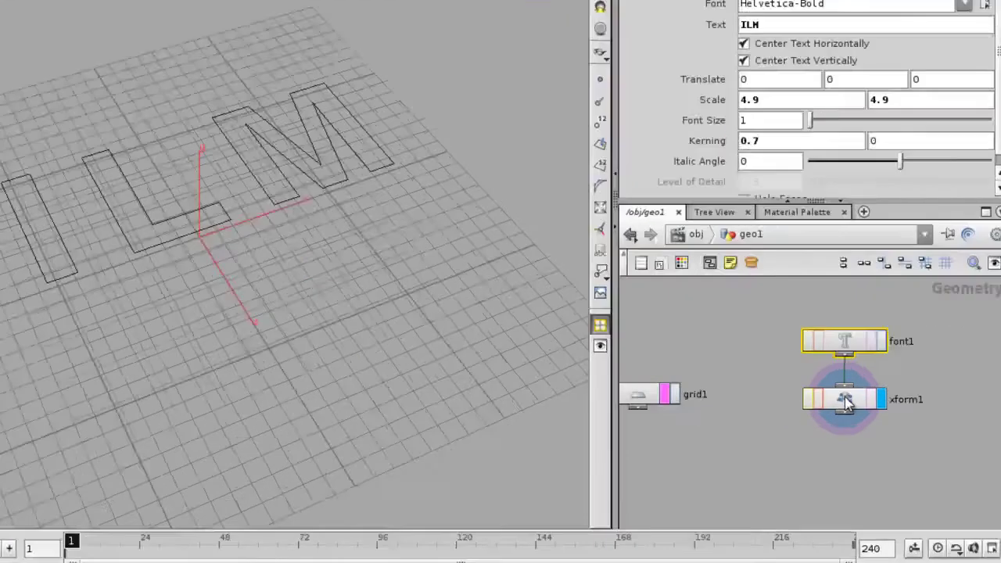
- Add a Resample node below the Transform node, connected to its output
{"action": "middle_click", "coordinate": [833, 420]}
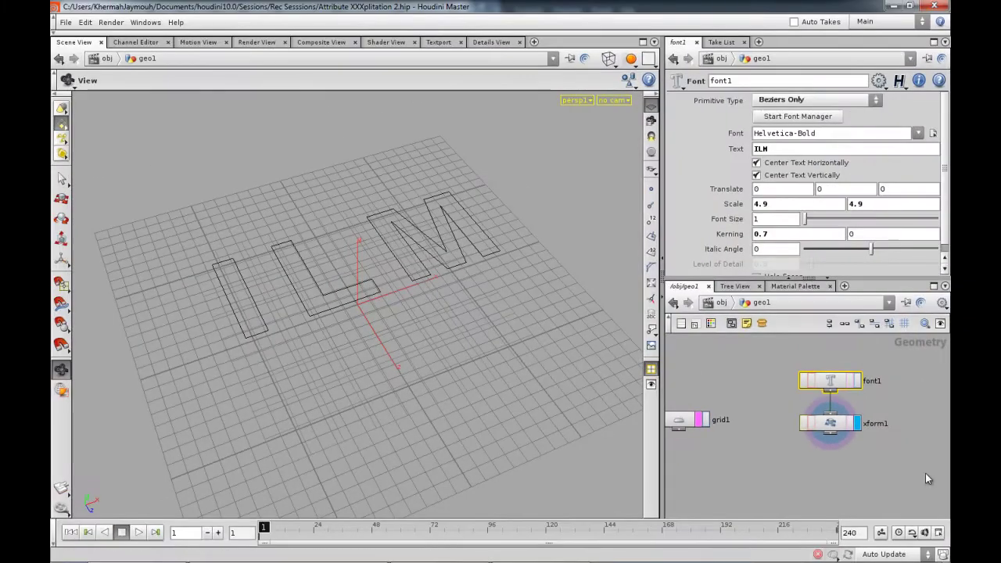
{"action": "scroll", "coordinate": [818, 425], "scroll_direction": "up", "scroll_amount": 3}
{"action": "middle_click_drag", "start_coordinate": [866, 469], "coordinate": [786, 452]}
{"action": "key", "text": "Tab"}
{"action": "mouse_move", "coordinate": [797, 434]}
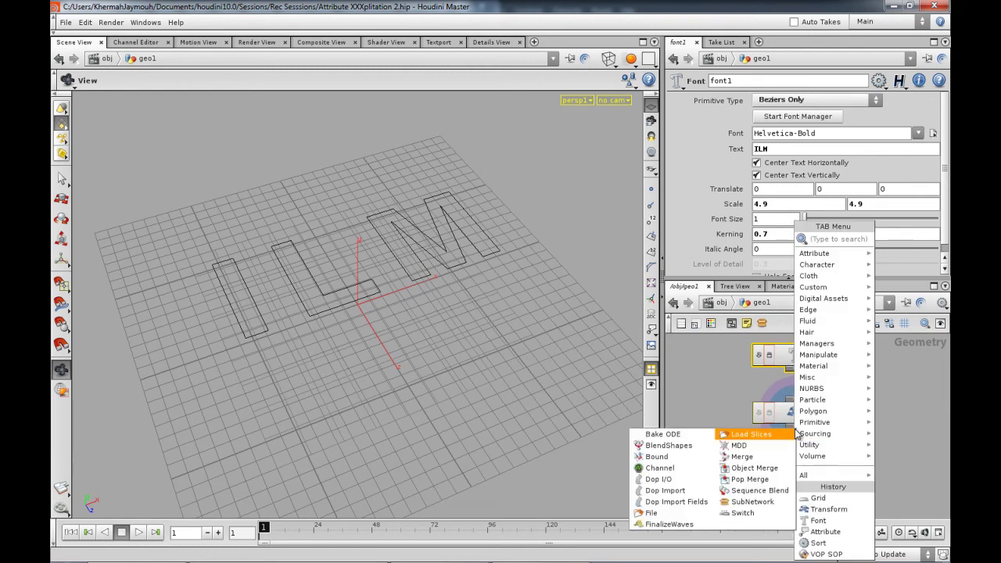
{"action": "type", "text": "re"}
{"action": "left_click", "coordinate": [899, 251]}
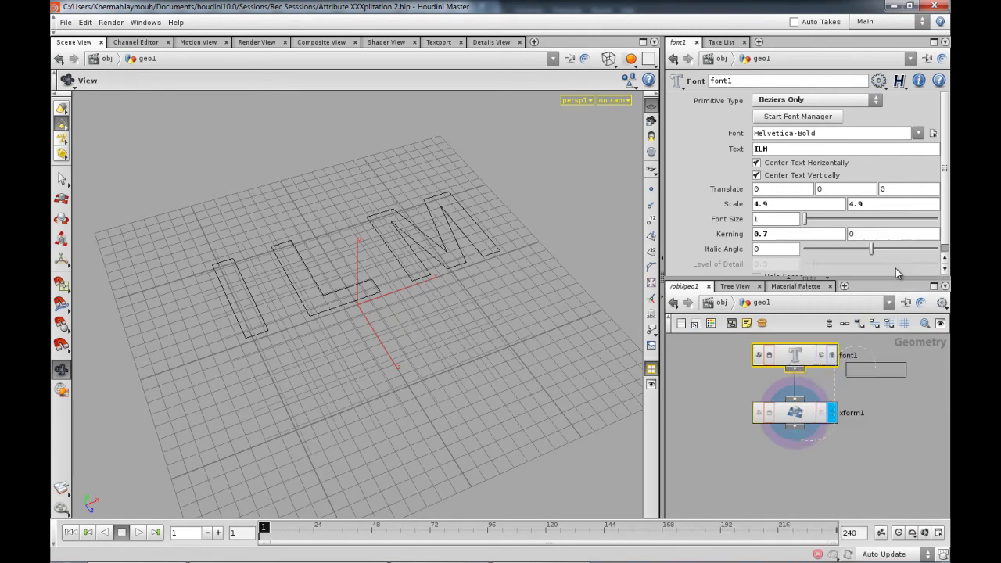
{"action": "left_click", "coordinate": [792, 468]}
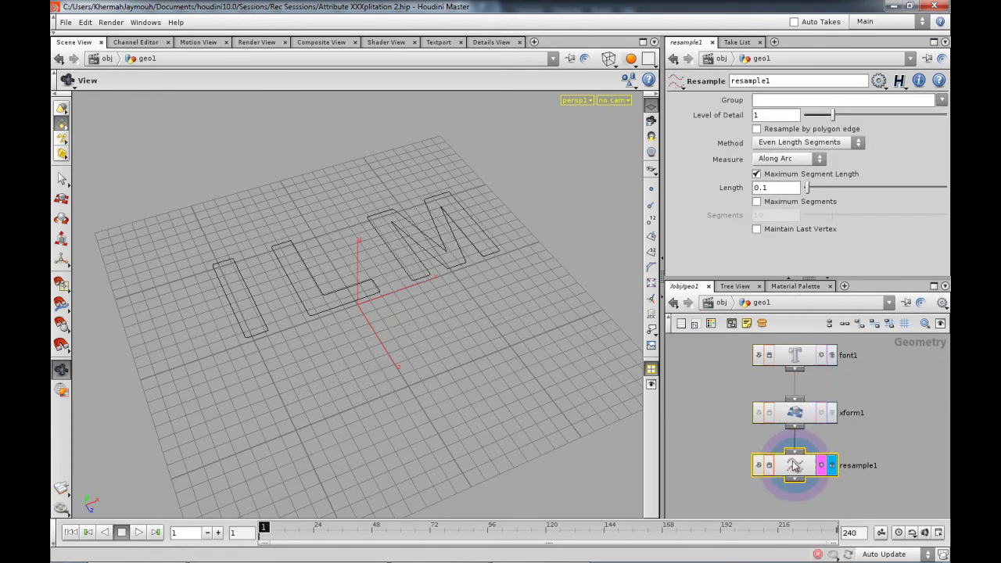
- Display the Transform node with point markers turned on and the viewport's reference grid hidden
{"action": "left_click", "coordinate": [795, 413]}
{"action": "left_click", "coordinate": [831, 413]}
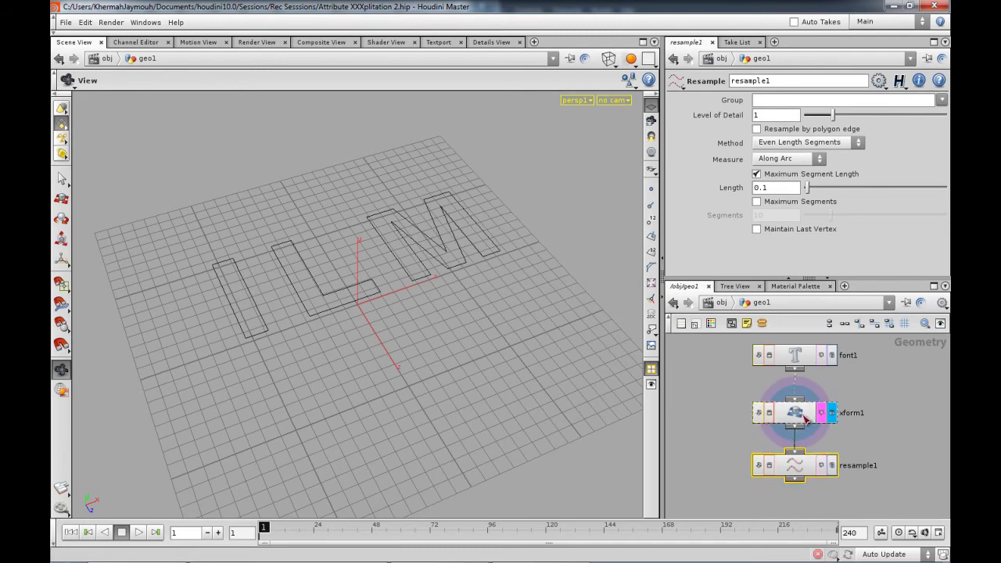
{"action": "left_click", "coordinate": [652, 190]}
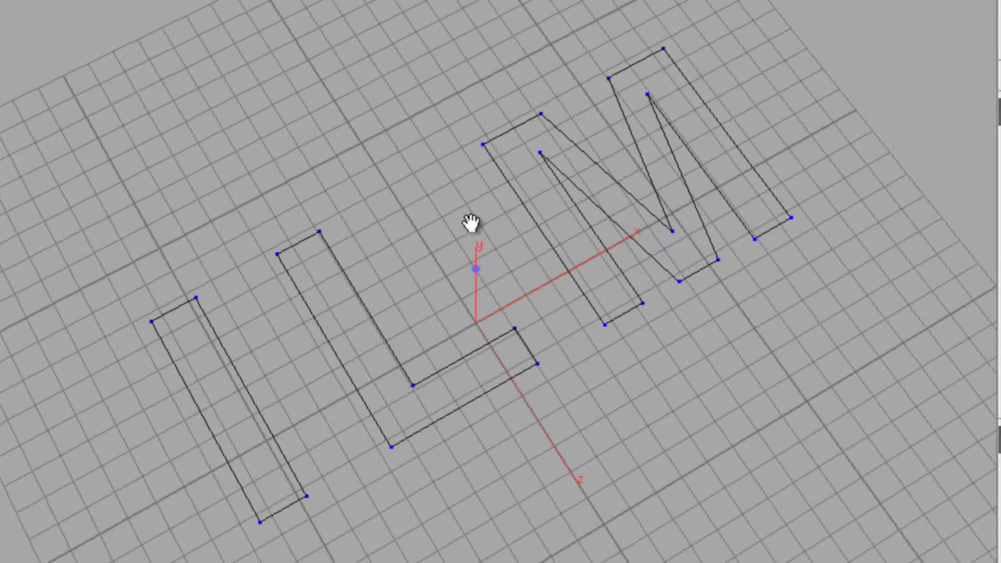
{"action": "left_click_drag", "start_coordinate": [574, 261], "coordinate": [665, 257]}
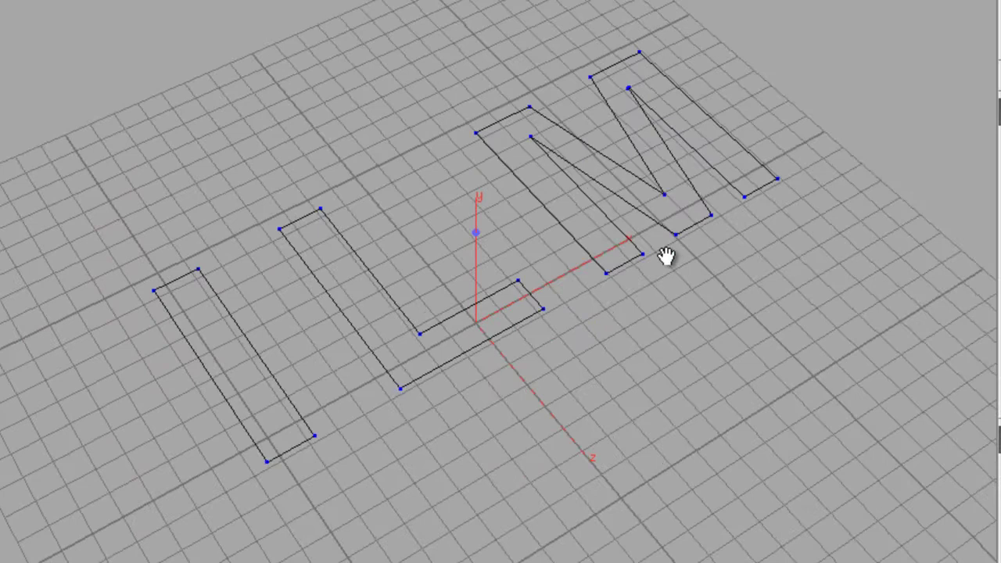
{"action": "left_click", "coordinate": [995, 4]}
{"action": "left_click_drag", "start_coordinate": [820, 193], "coordinate": [747, 241]}
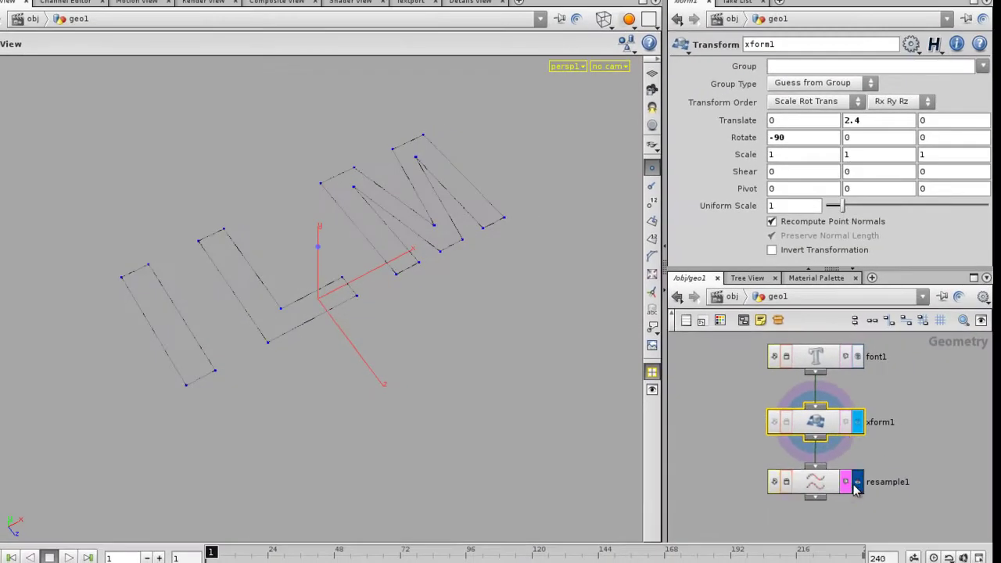
- Switch the display to the Resample node and examine the point spacing along the letter outlines
{"action": "left_click", "coordinate": [911, 497]}
{"action": "left_click", "coordinate": [865, 497]}
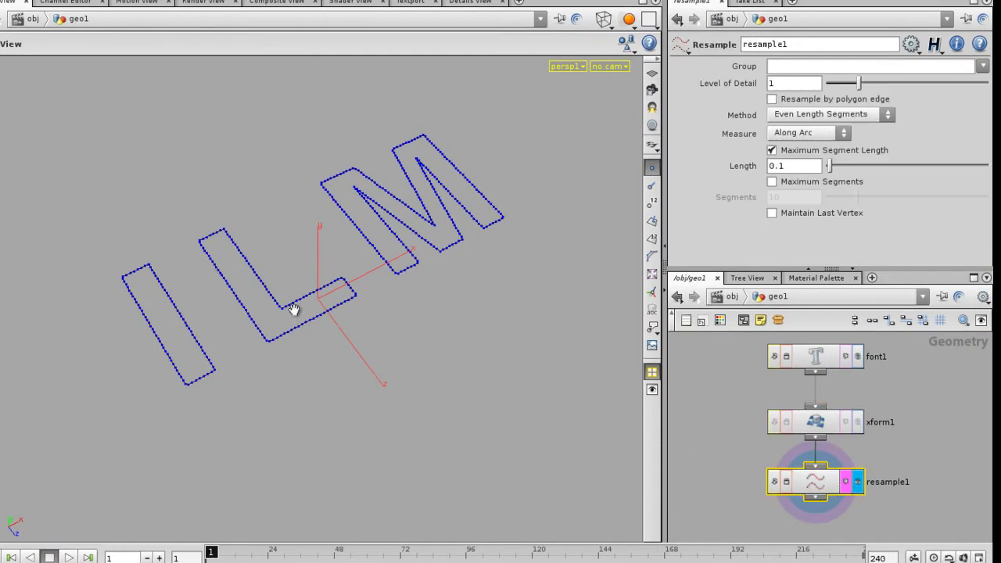
{"action": "left_click_drag", "start_coordinate": [397, 333], "coordinate": [472, 361]}
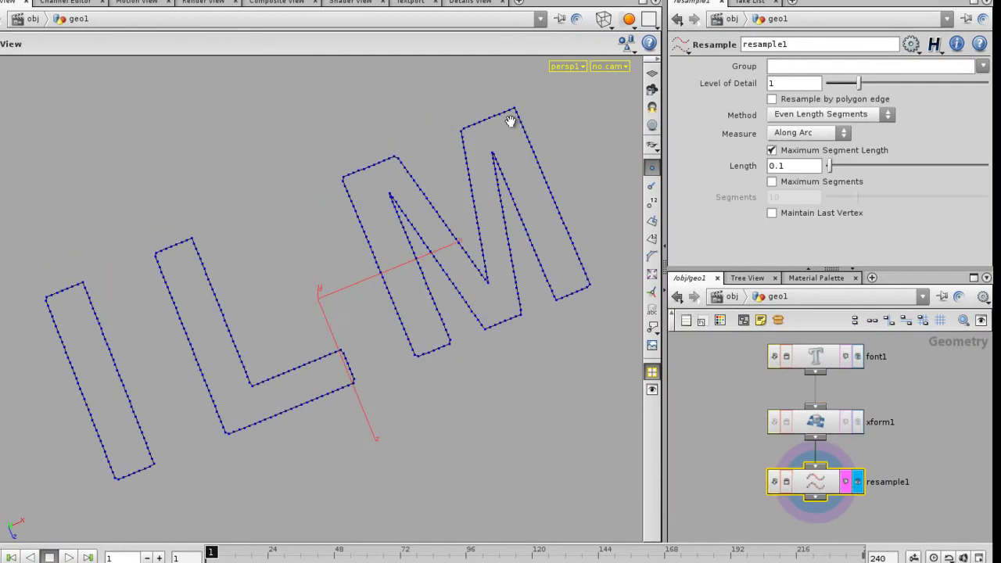
{"action": "left_click_drag", "start_coordinate": [513, 334], "coordinate": [447, 304]}
{"action": "right_click_drag", "start_coordinate": [446, 304], "coordinate": [499, 327]}
{"action": "left_click_drag", "start_coordinate": [499, 329], "coordinate": [509, 300]}
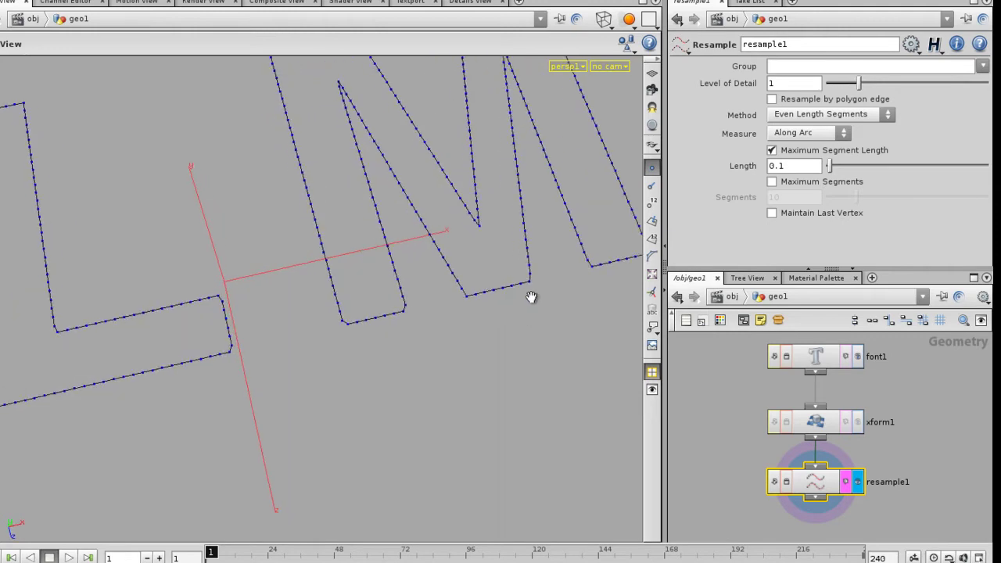
- Set the Resample node's maximum segment length to 0.04 and check the resulting points on the letters
{"action": "middle_click_drag", "start_coordinate": [803, 169], "coordinate": [743, 199]}
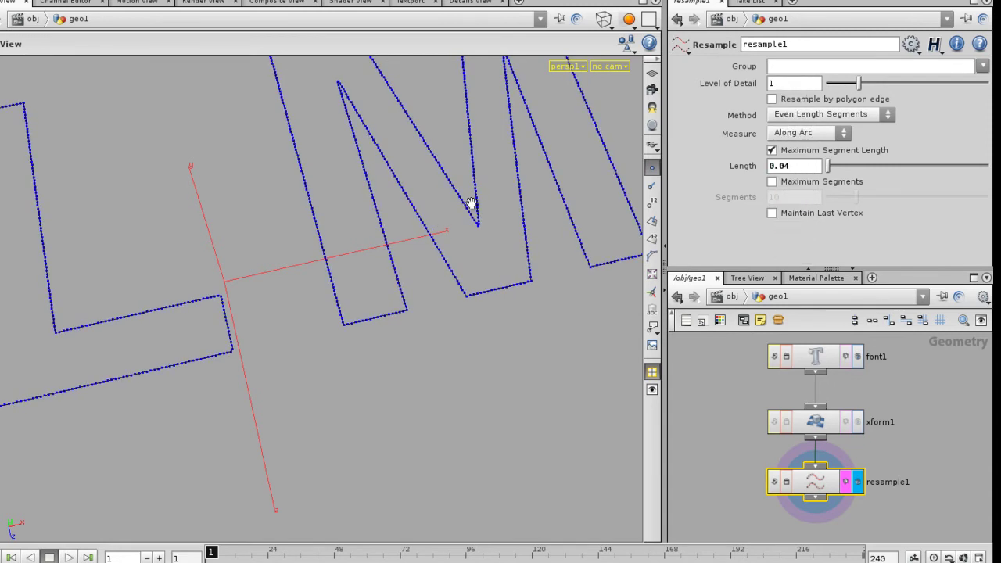
{"action": "right_click_drag", "start_coordinate": [472, 206], "coordinate": [387, 227]}
{"action": "left_click_drag", "start_coordinate": [386, 228], "coordinate": [388, 226]}
{"action": "middle_click_drag", "start_coordinate": [389, 226], "coordinate": [417, 233]}
{"action": "left_click_drag", "start_coordinate": [416, 233], "coordinate": [377, 289], "text": "alt"}
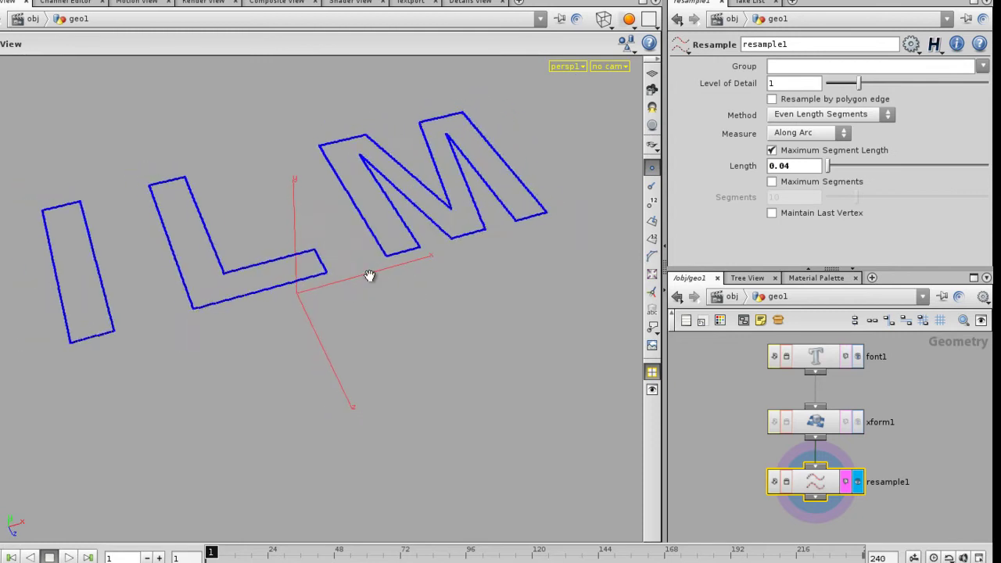
- Add a POP Network node below the Grid and Resample nodes
{"action": "left_click_drag", "start_coordinate": [370, 276], "coordinate": [539, 309]}
{"action": "scroll", "coordinate": [739, 427], "scroll_direction": "down", "scroll_amount": 3}
{"action": "scroll", "coordinate": [739, 427], "scroll_direction": "down", "scroll_amount": 3}
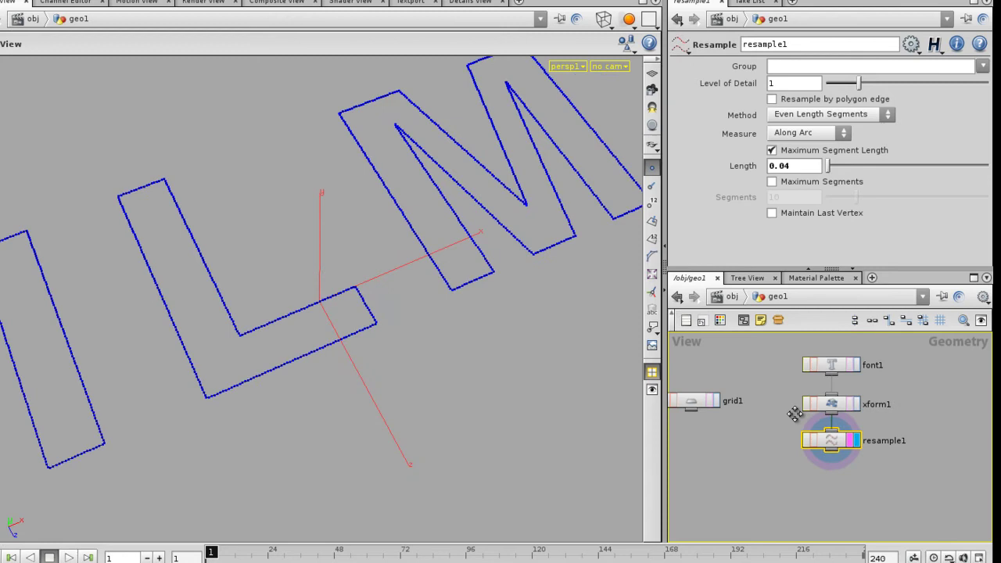
{"action": "left_click_drag", "start_coordinate": [726, 417], "coordinate": [707, 421]}
{"action": "left_click", "coordinate": [726, 417]}
{"action": "key", "text": "Tab"}
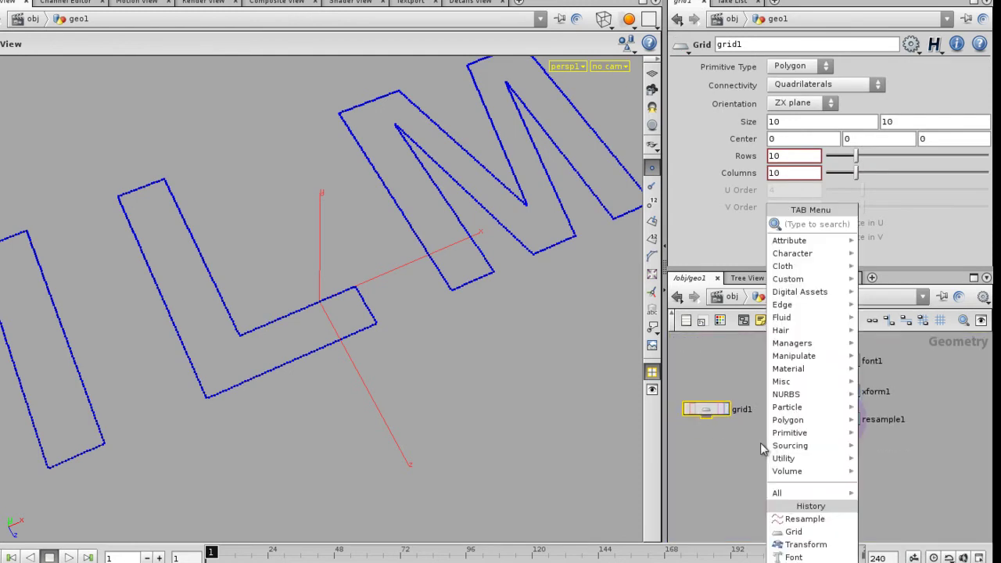
{"action": "type", "text": "pop"}
{"action": "left_click", "coordinate": [900, 235]}
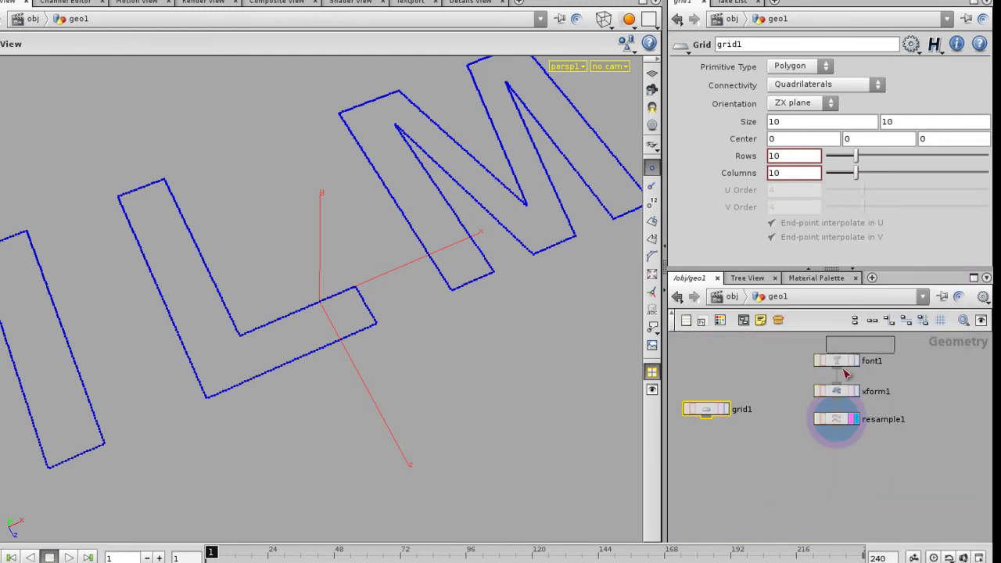
{"action": "left_click", "coordinate": [829, 474]}
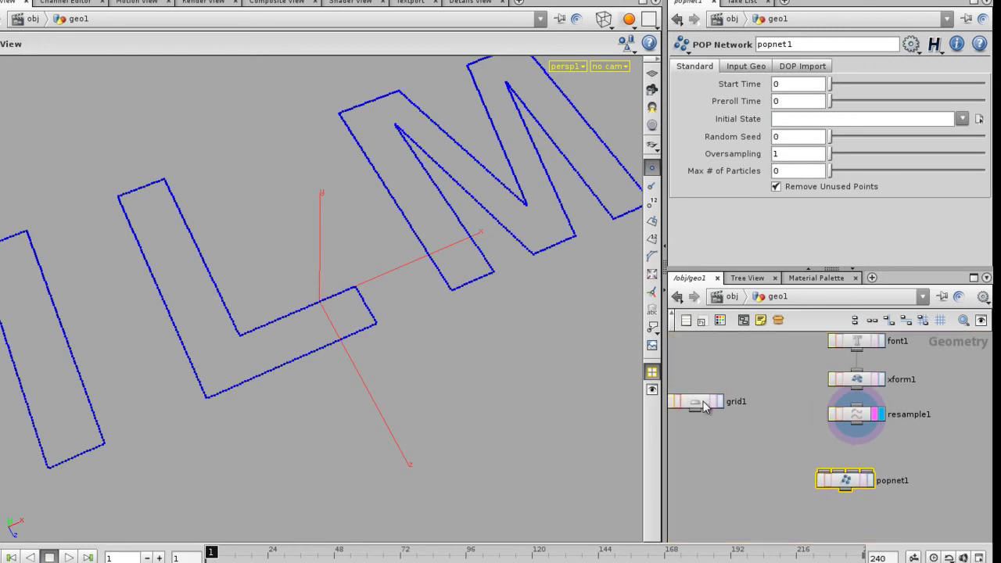
- Connect the Grid to the POP Network's first input and Resample to its second, and display the POP Network
{"action": "left_click_drag", "start_coordinate": [713, 398], "coordinate": [713, 400]}
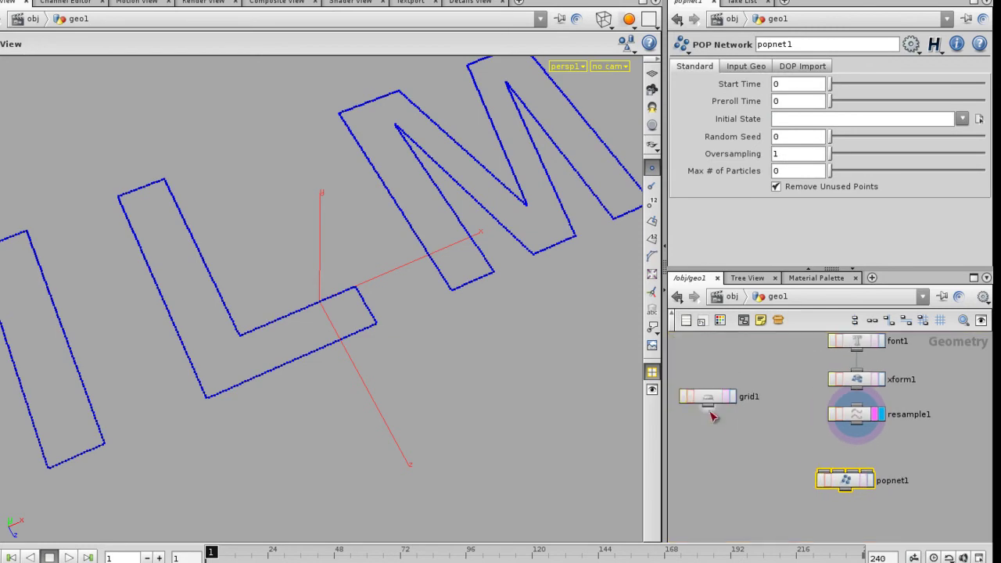
{"action": "left_click", "coordinate": [822, 472]}
{"action": "left_click_drag", "start_coordinate": [706, 407], "coordinate": [706, 407]}
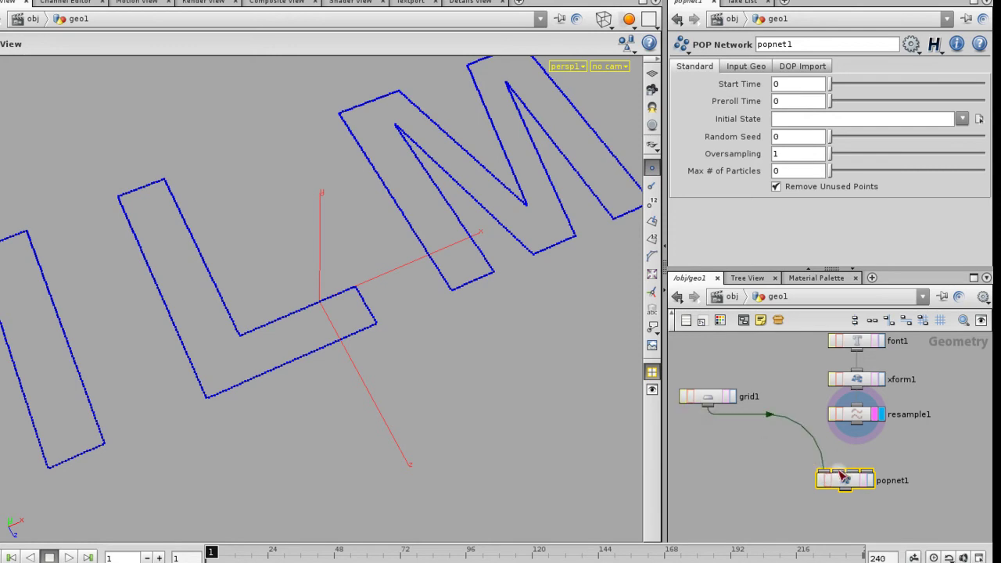
{"action": "left_click", "coordinate": [856, 426]}
{"action": "left_click", "coordinate": [870, 480]}
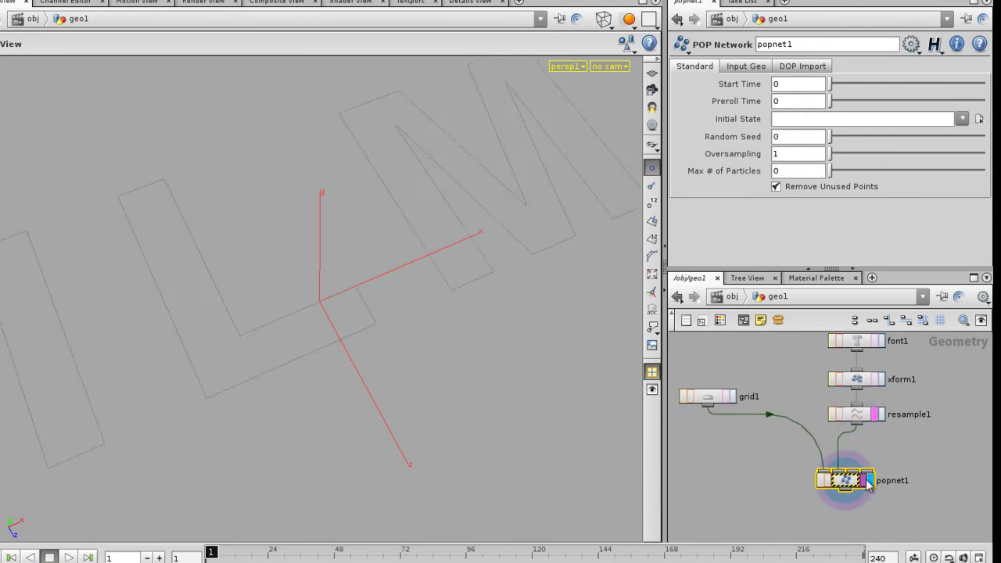
- Go inside the POP Network and add a Source node
{"action": "double_click", "coordinate": [853, 481]}
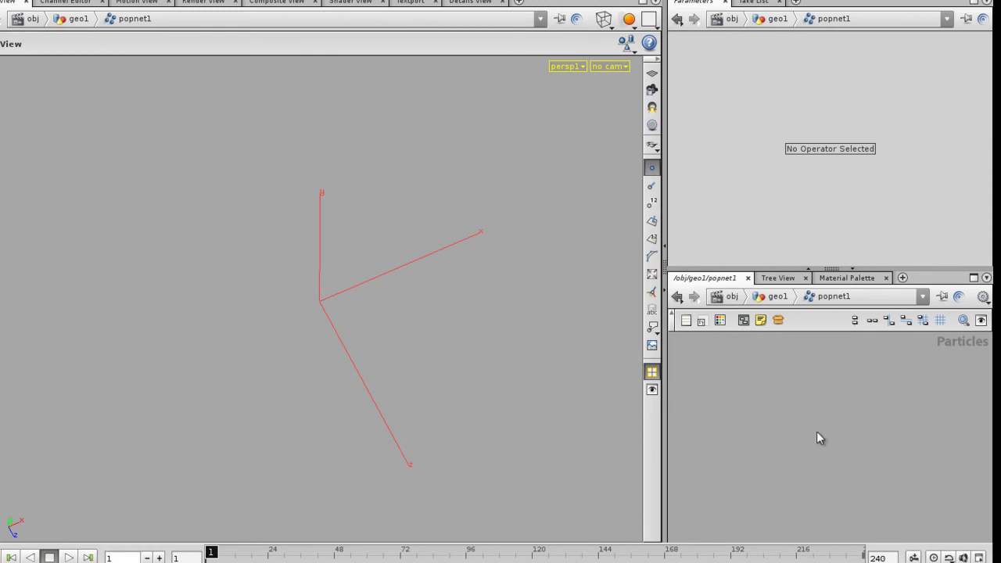
{"action": "key", "text": "Tab"}
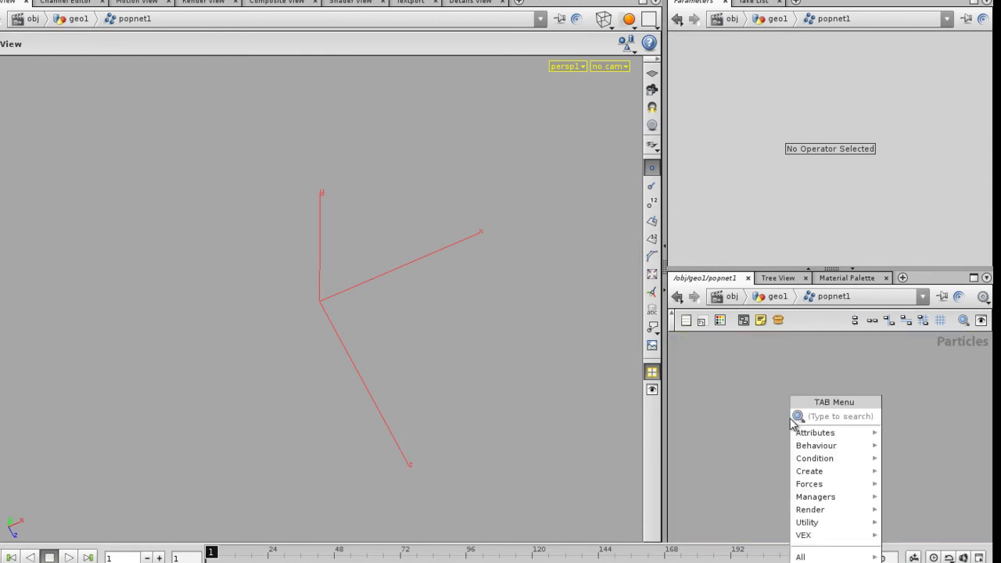
{"action": "type", "text": "Source"}
{"action": "left_click", "coordinate": [911, 416]}
{"action": "left_click", "coordinate": [816, 400]}
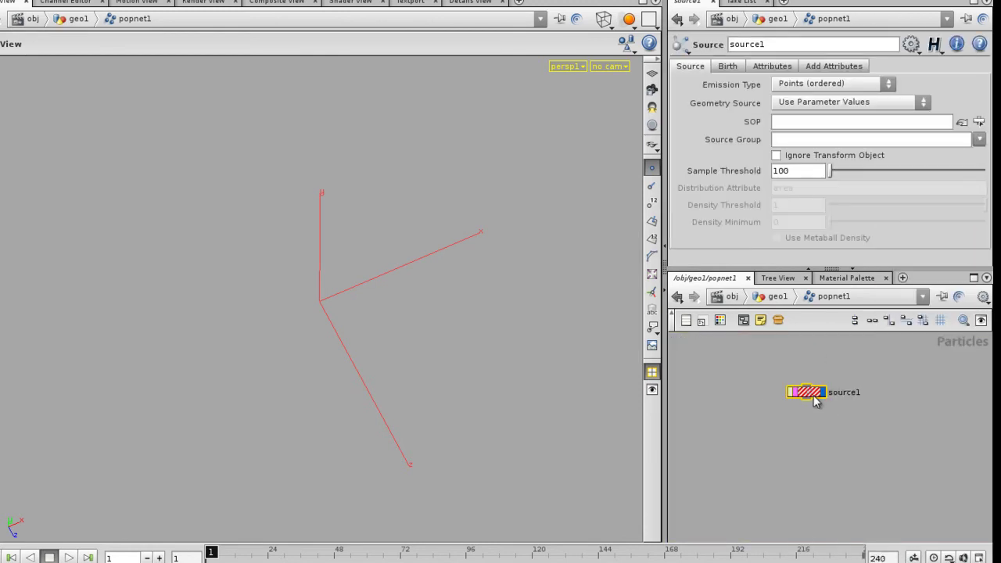
{"action": "right_click_drag", "start_coordinate": [811, 397], "coordinate": [872, 422]}
{"action": "middle_click_drag", "start_coordinate": [871, 422], "coordinate": [883, 447]}
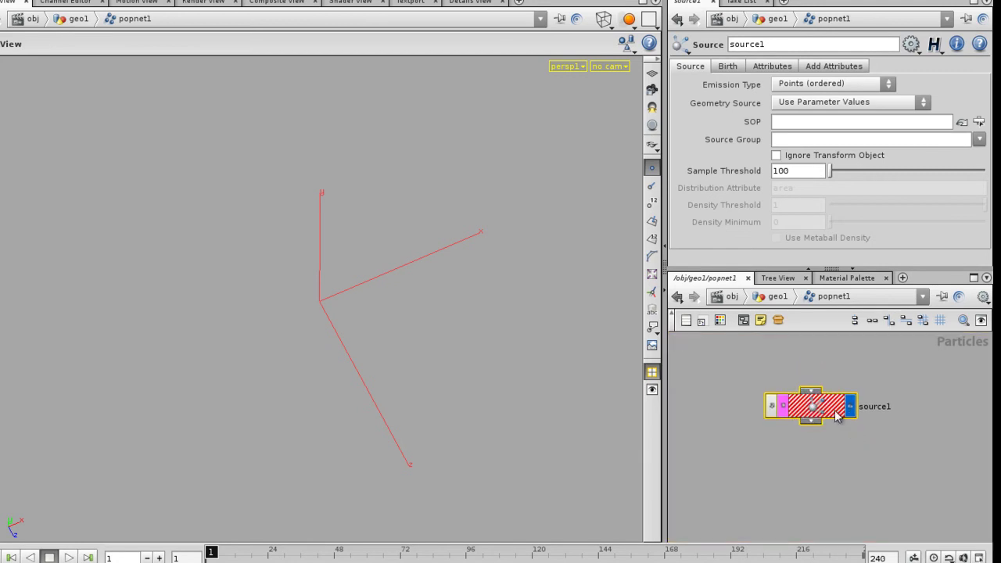
{"action": "left_click_drag", "start_coordinate": [815, 409], "coordinate": [835, 411]}
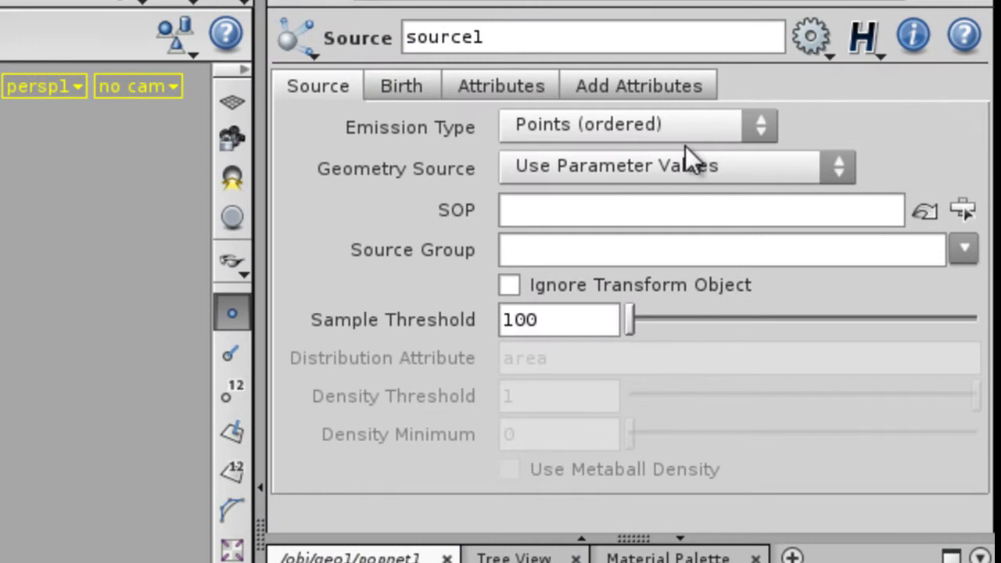
- Set the Source's geometry source to Use Second Context Geometry, scrub the timeline to frame 237, and return to frame 1
{"action": "left_click", "coordinate": [641, 173]}
{"action": "left_click", "coordinate": [638, 263]}
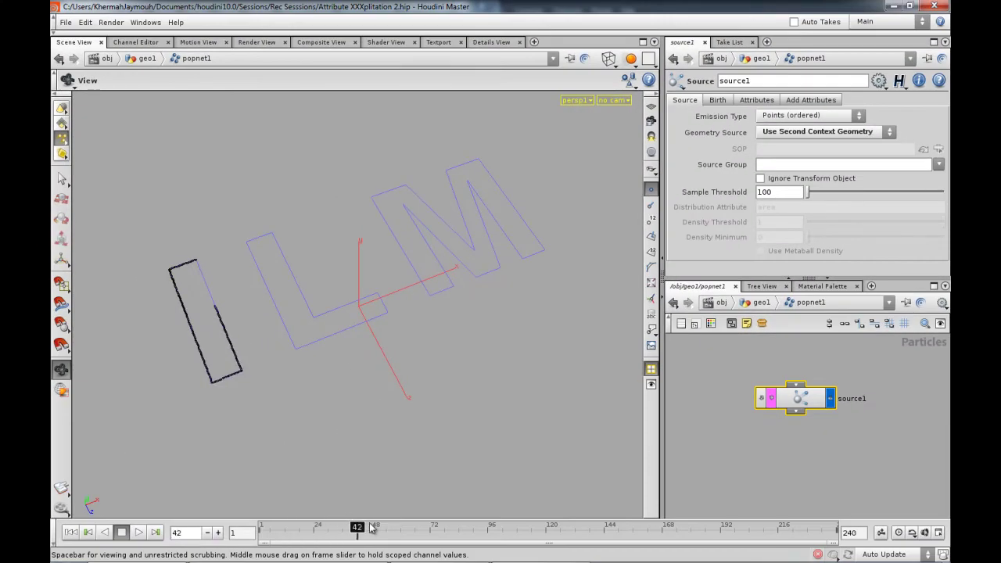
{"action": "left_click_drag", "start_coordinate": [371, 529], "coordinate": [831, 529]}
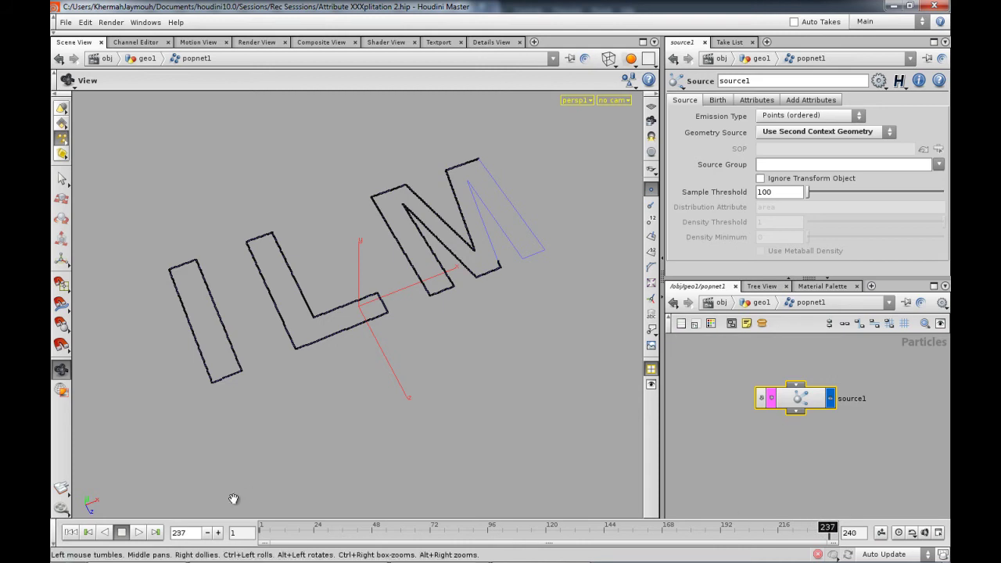
{"action": "left_click", "coordinate": [77, 535]}
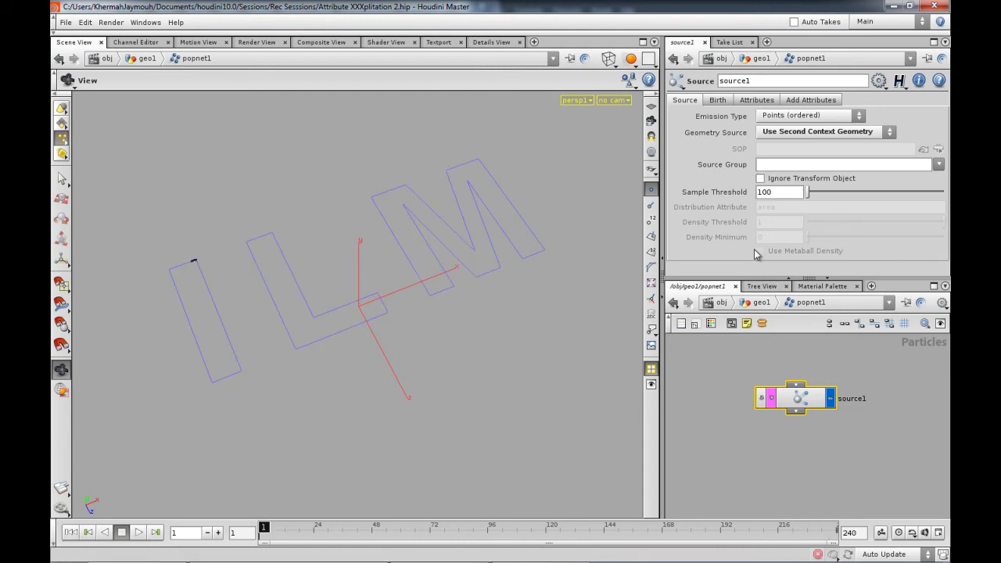
- Set the Source's Impulse Activation to $FF == 1 and both Const. Activation and Const. Birth Rate to 0
{"action": "left_click", "coordinate": [718, 100]}
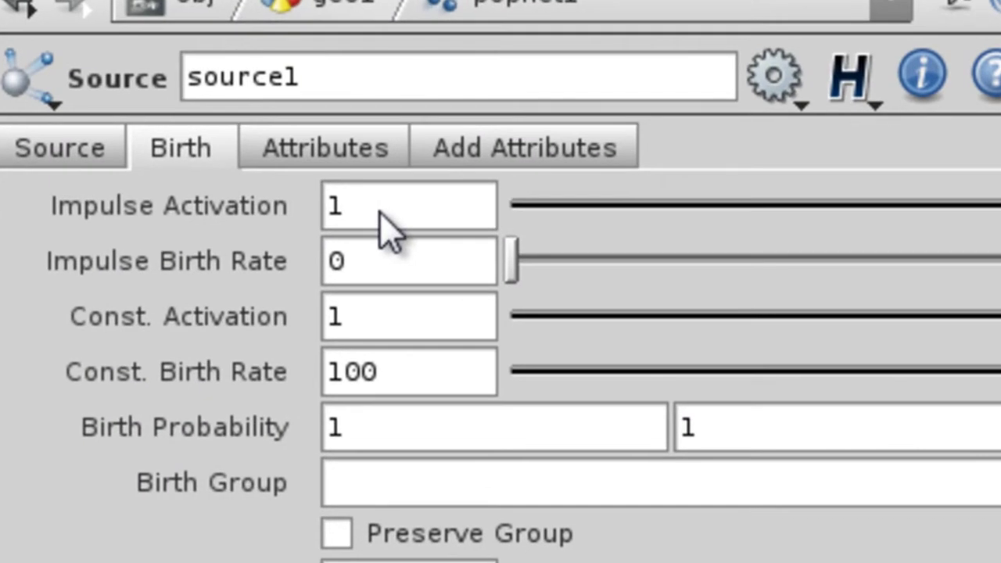
{"action": "left_click", "coordinate": [379, 209]}
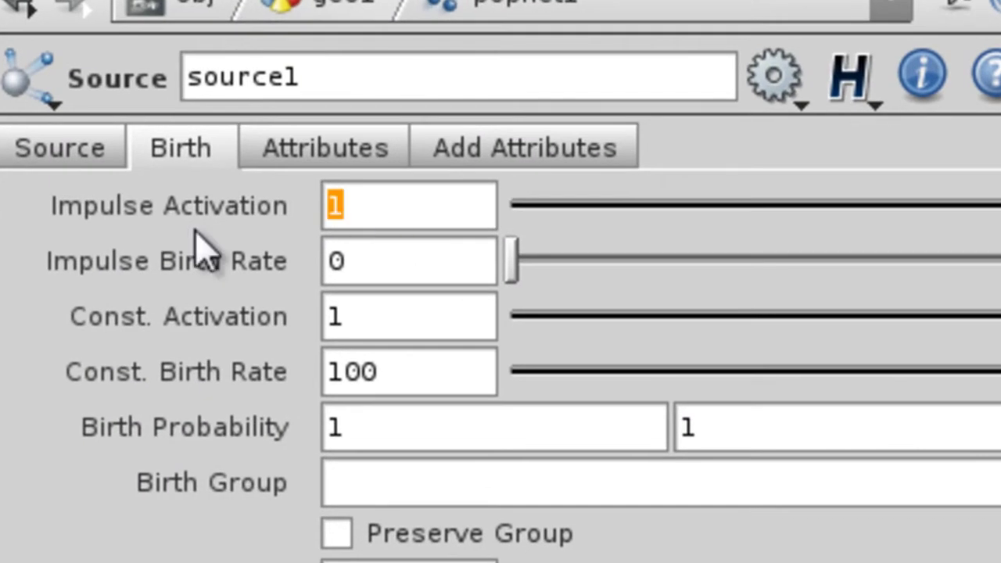
{"action": "type", "text": "$"}
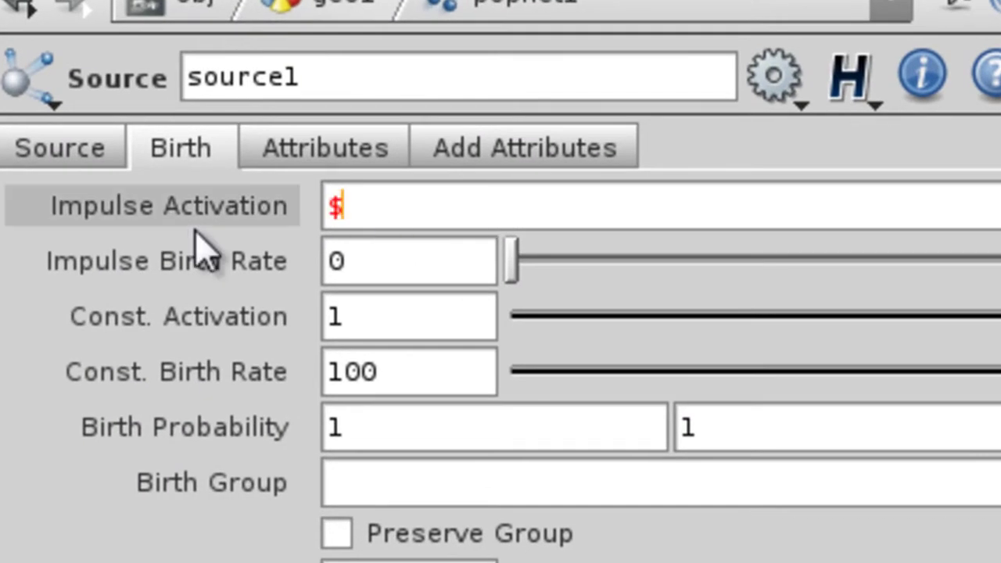
{"action": "type", "text": "FF == 1"}
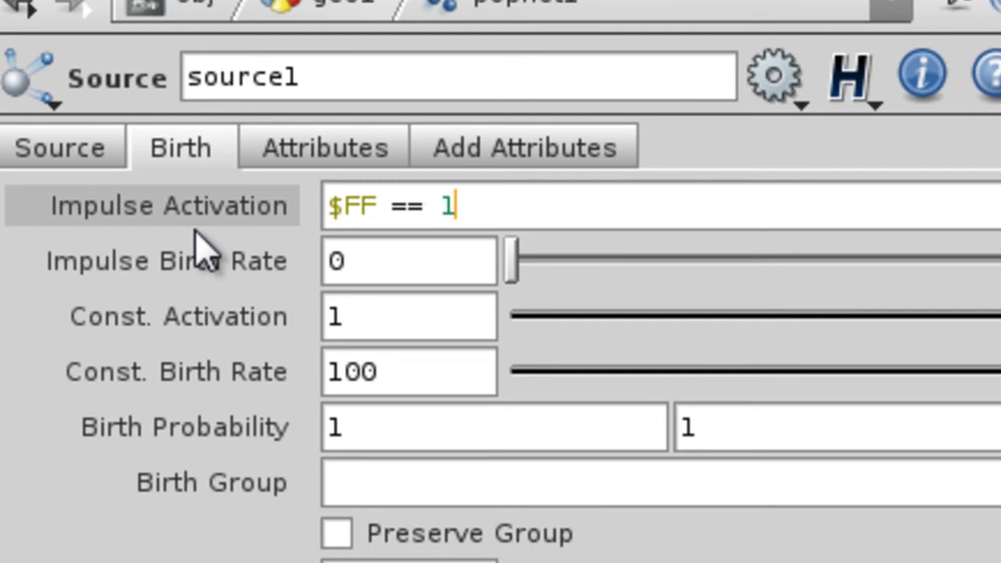
{"action": "key", "text": "Return"}
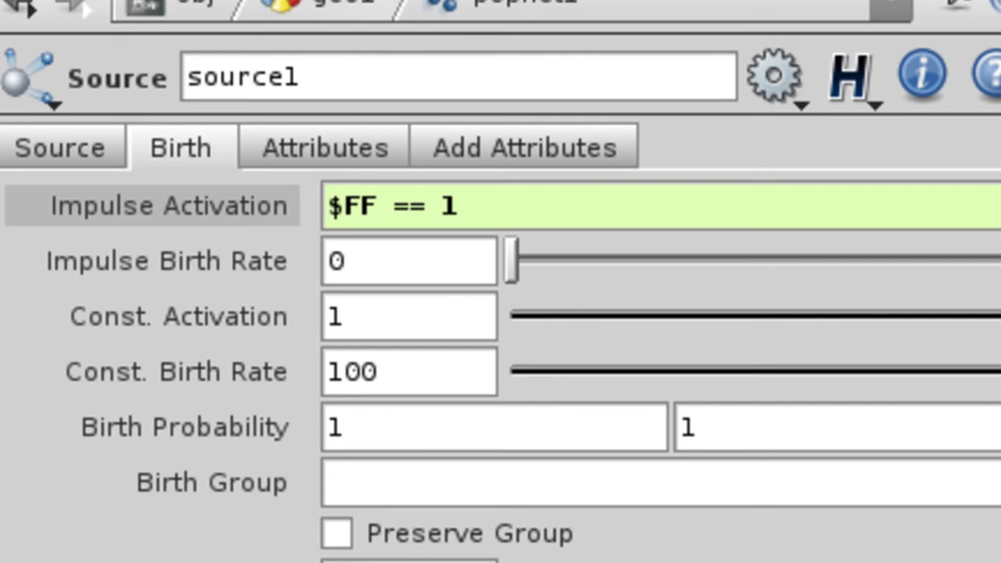
{"action": "left_click", "coordinate": [522, 373]}
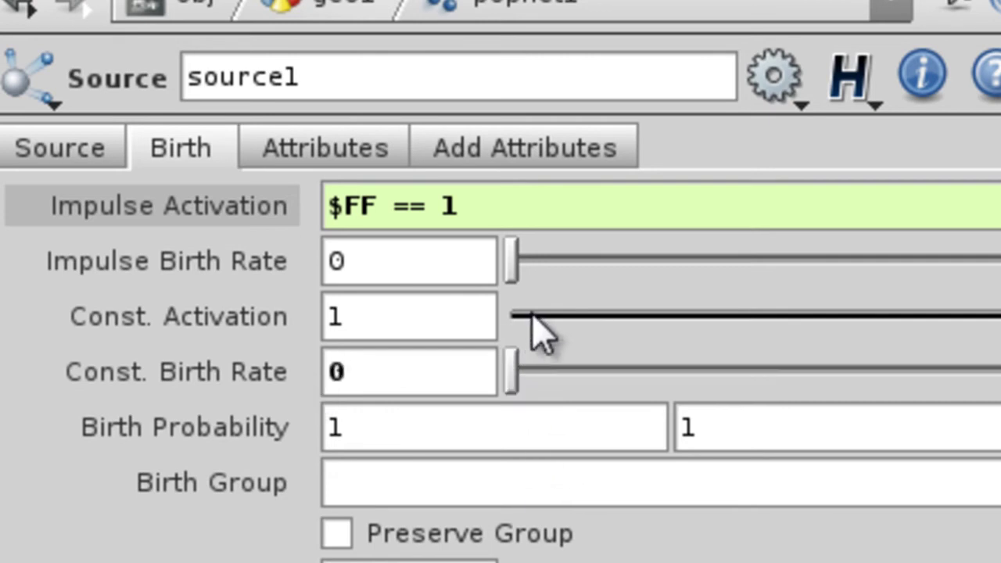
{"action": "left_click", "coordinate": [532, 317]}
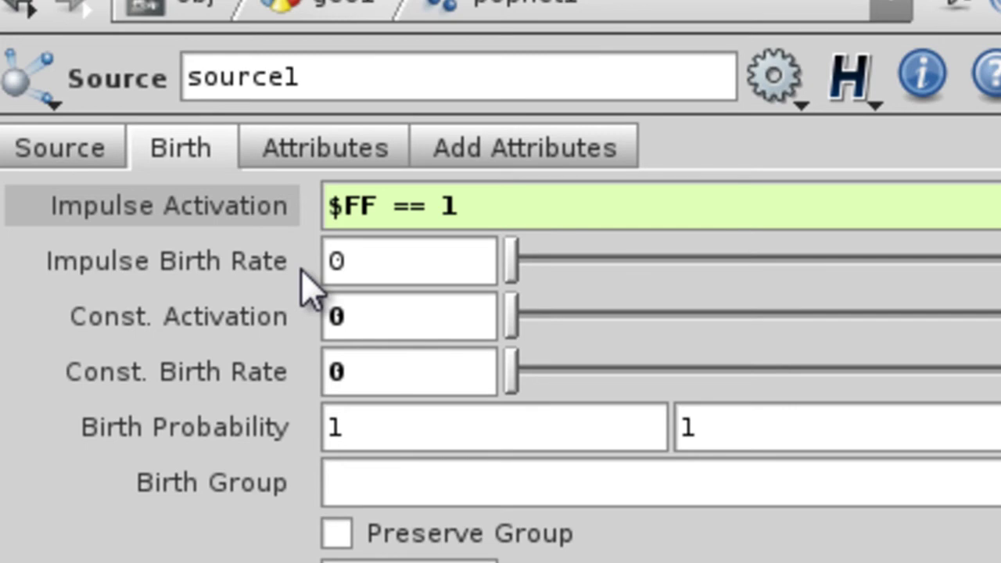
- Set the Impulse Birth Rate to 450 and raise it gradually to 733.3
{"action": "left_click", "coordinate": [382, 264]}
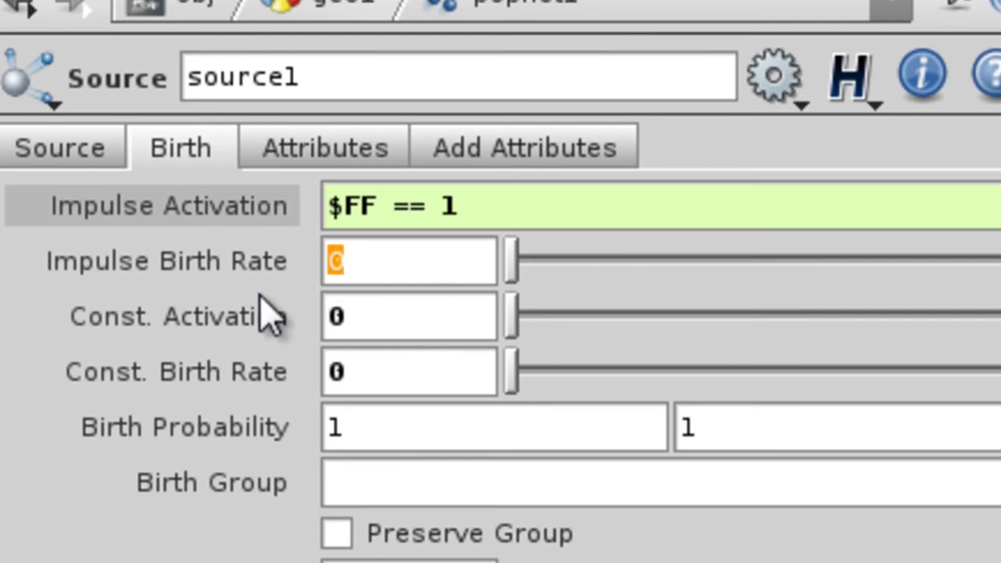
{"action": "type", "text": "450"}
{"action": "key", "text": "Return"}
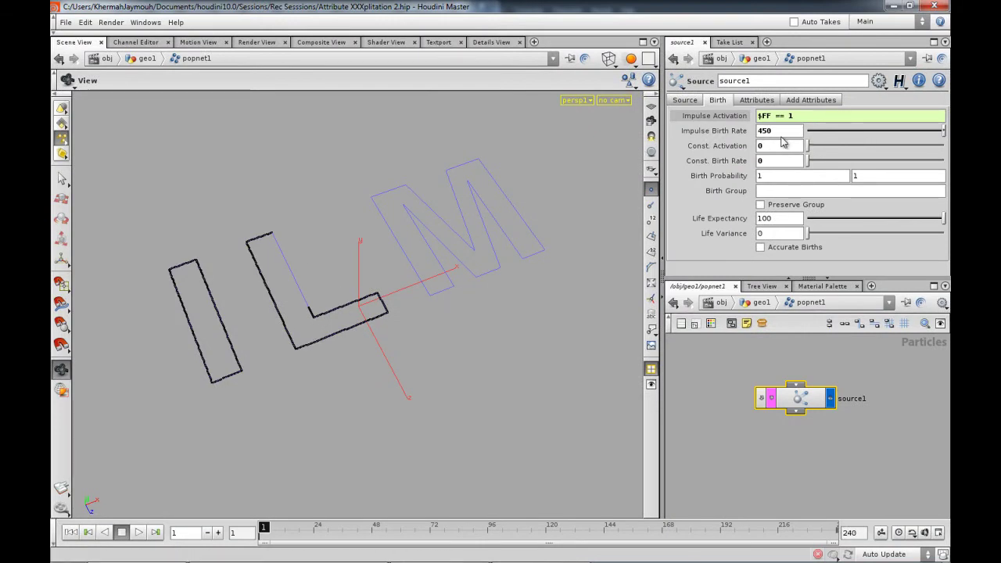
{"action": "mouse_move", "coordinate": [764, 133]}
{"action": "middle_mouse_down"}
{"action": "mouse_move", "coordinate": [903, 136]}
{"action": "mouse_move", "coordinate": [772, 135]}
{"action": "mouse_move", "coordinate": [776, 99]}
{"action": "mouse_move", "coordinate": [931, 98]}
{"action": "middle_mouse_up"}
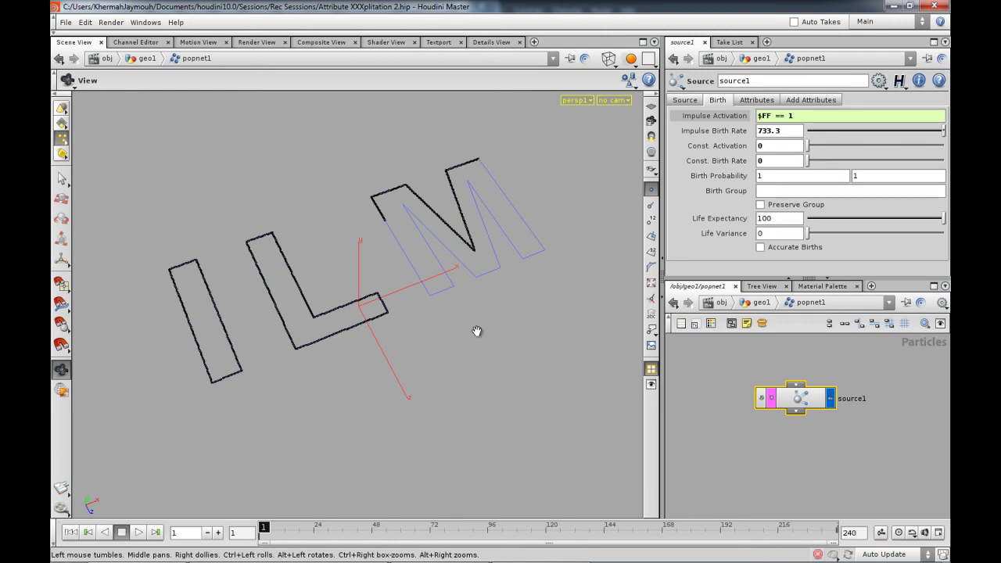
- Open the Textport and look up the npoints expression function with exhelp npoints
{"action": "key", "text": "alt+t"}
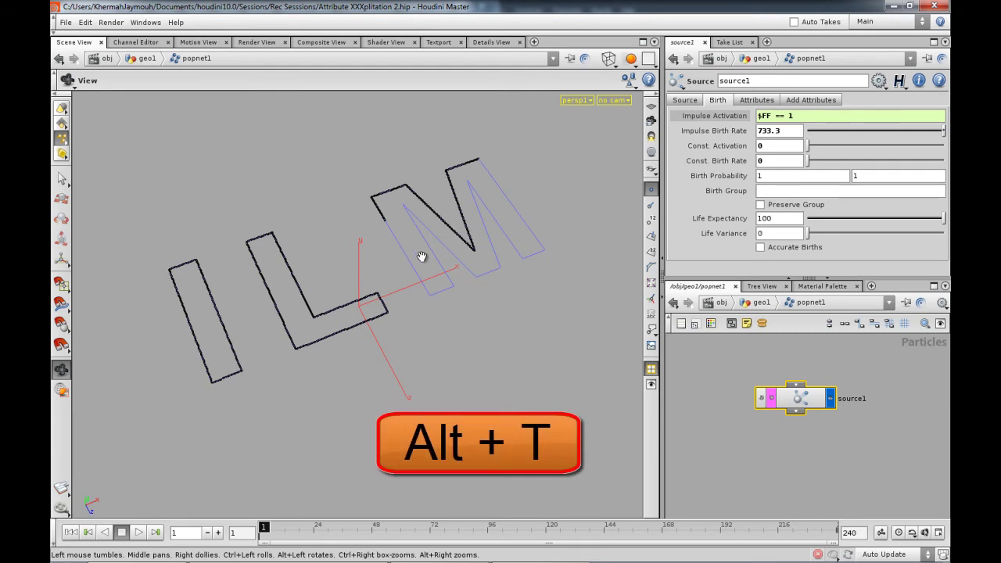
{"action": "key", "text": "alt+t"}
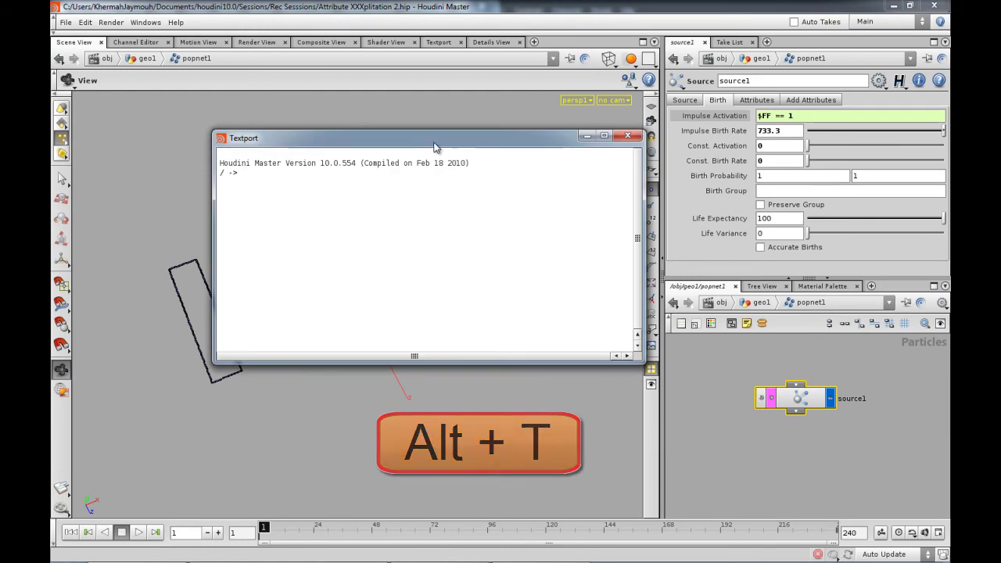
{"action": "left_click_drag", "start_coordinate": [434, 154], "coordinate": [416, 166]}
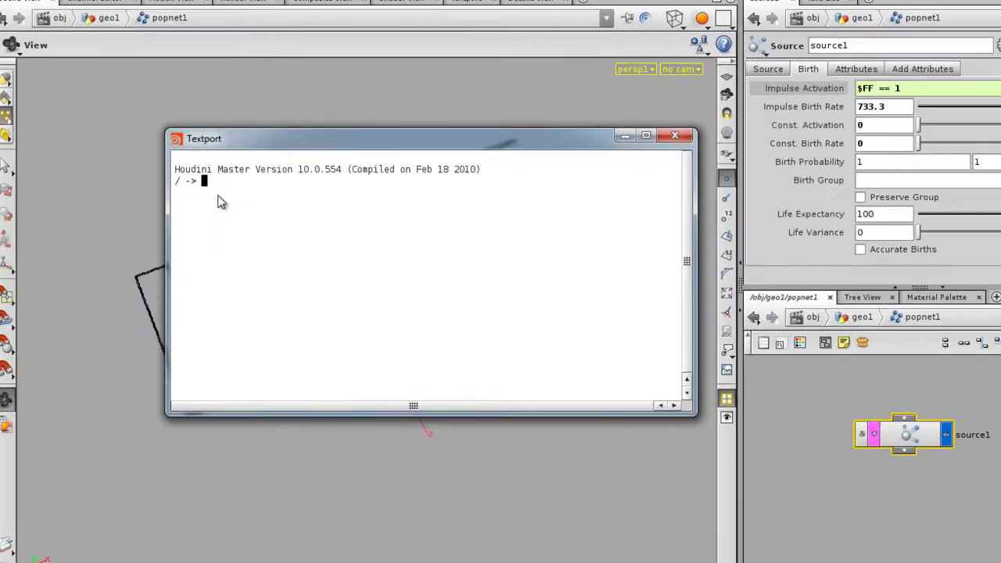
{"action": "type", "text": "exhelp "}
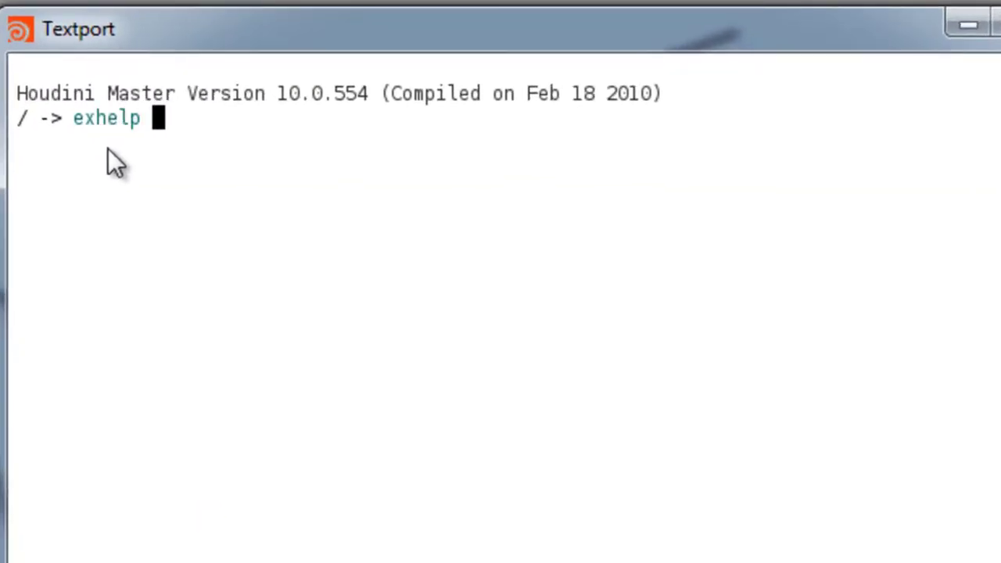
{"action": "type", "text": "npoi"}
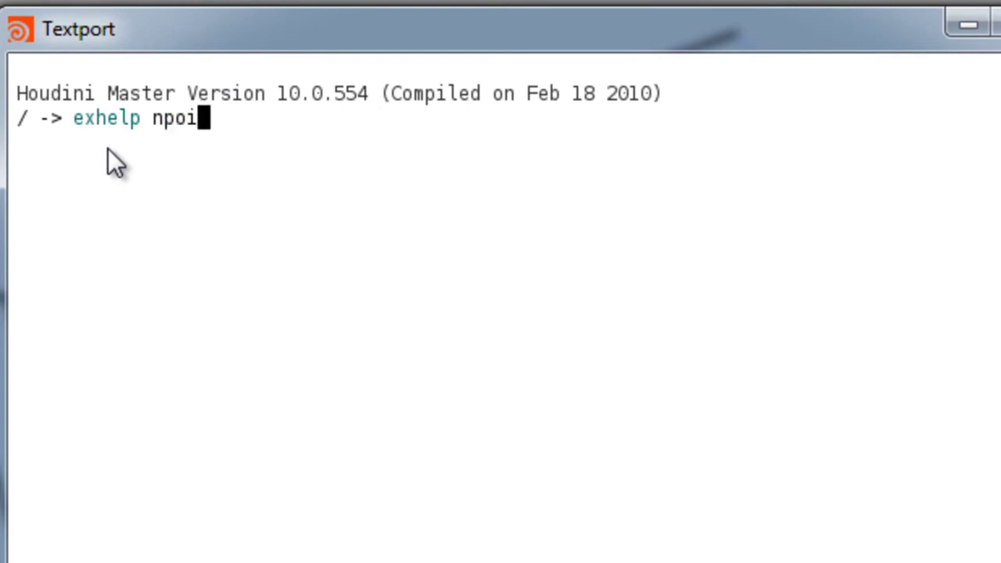
{"action": "type", "text": "nts"}
{"action": "key", "text": "Return"}
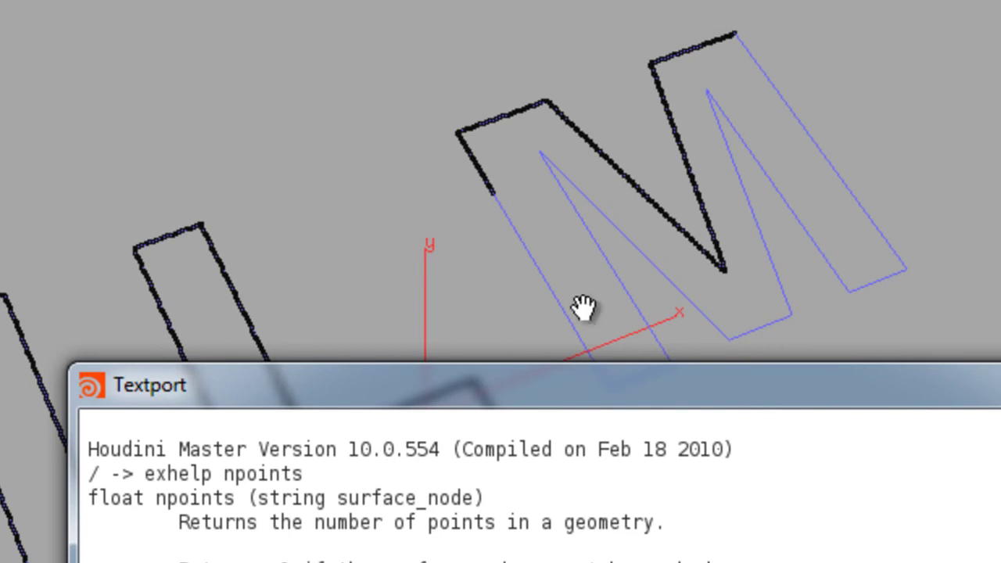
{"action": "left_click_drag", "start_coordinate": [549, 385], "coordinate": [422, 162]}
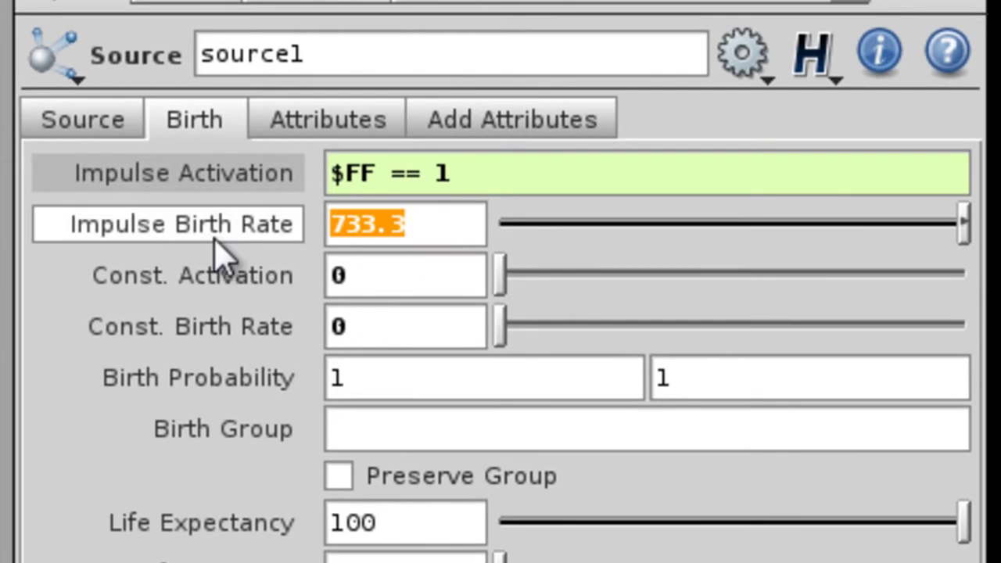
- Set the Source's Impulse Birth Rate to the expression $NPT and show its evaluated value
{"action": "type", "text": "$NPT"}
{"action": "key", "text": "Return"}
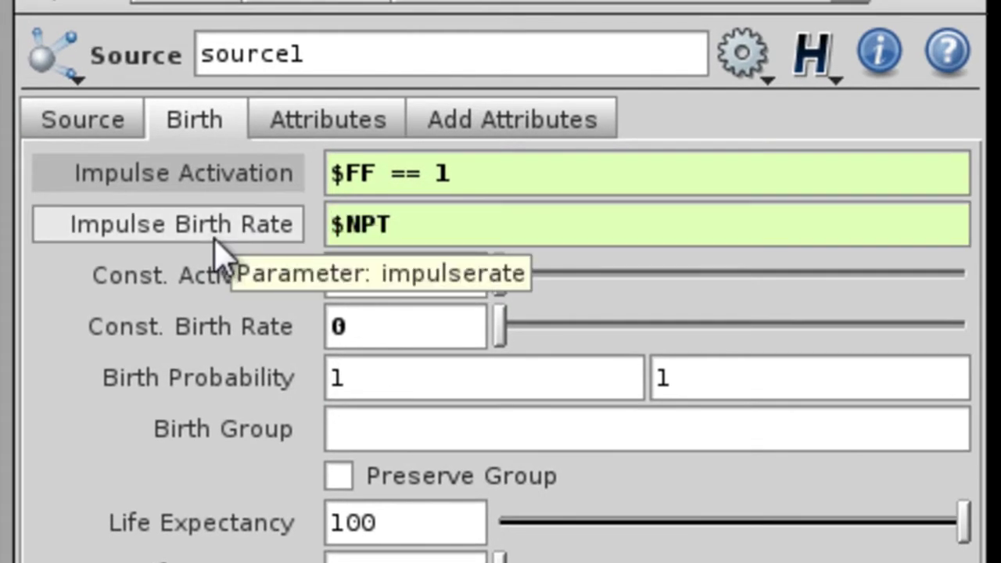
{"action": "left_click", "coordinate": [274, 225]}
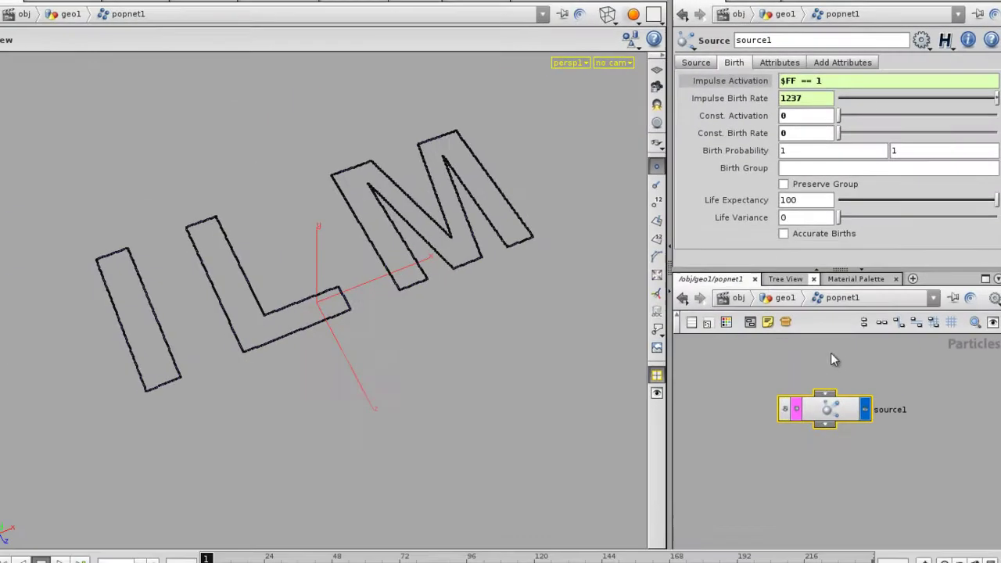
- Go up to geo1, check the Resample node's geometry information, and return inside the POP Network
{"action": "left_click", "coordinate": [785, 298]}
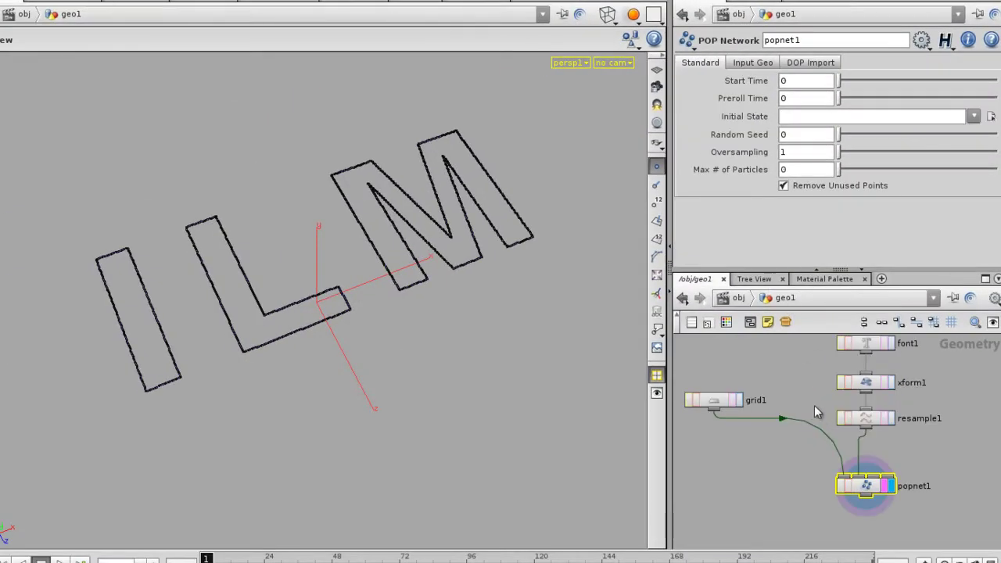
{"action": "middle_click_drag", "start_coordinate": [793, 383], "coordinate": [735, 404]}
{"action": "middle_click", "coordinate": [809, 442]}
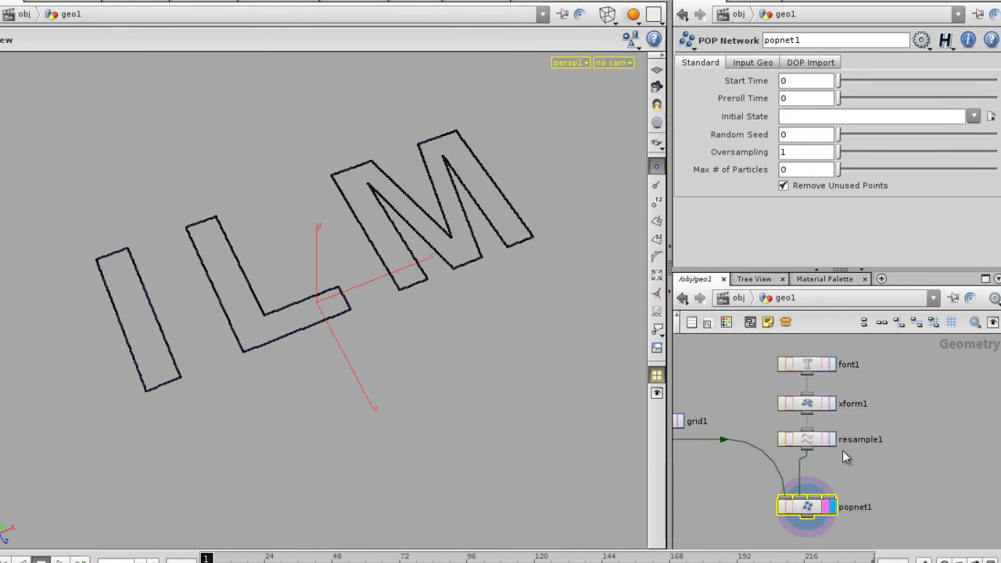
{"action": "double_click", "coordinate": [815, 510]}
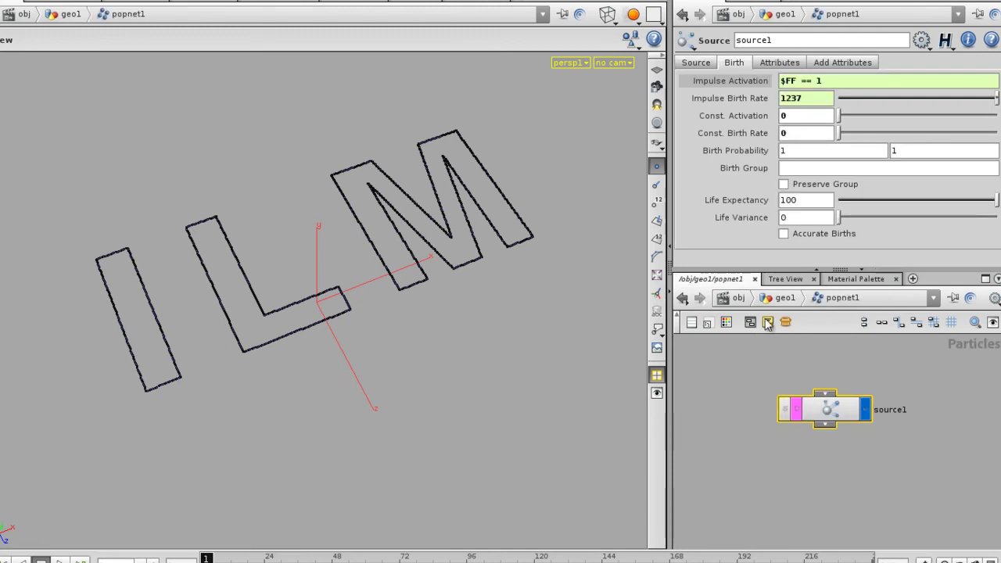
- Examine the Source's inheritable attribute options, along with its birth and source settings
{"action": "left_click", "coordinate": [778, 65]}
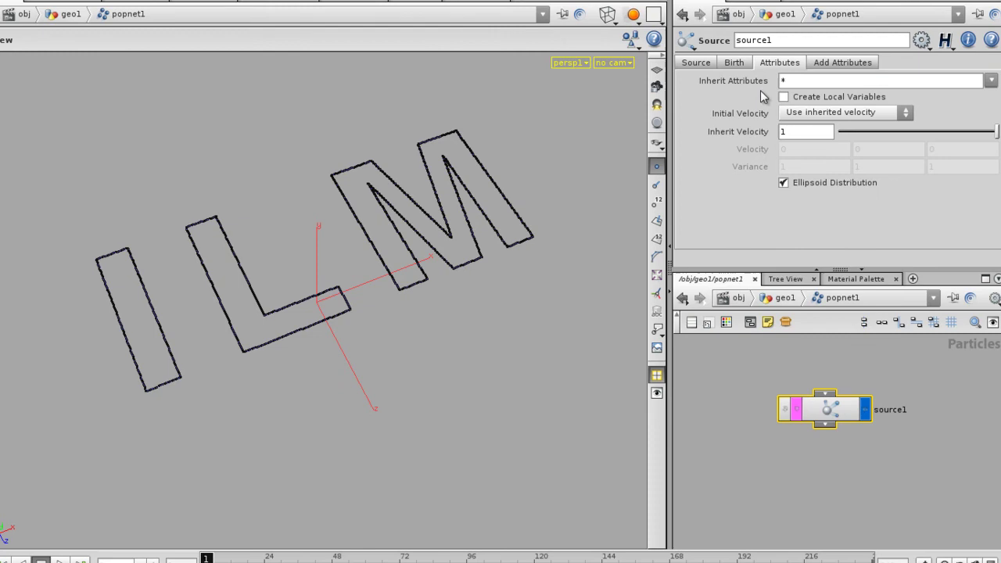
{"action": "left_click", "coordinate": [991, 81]}
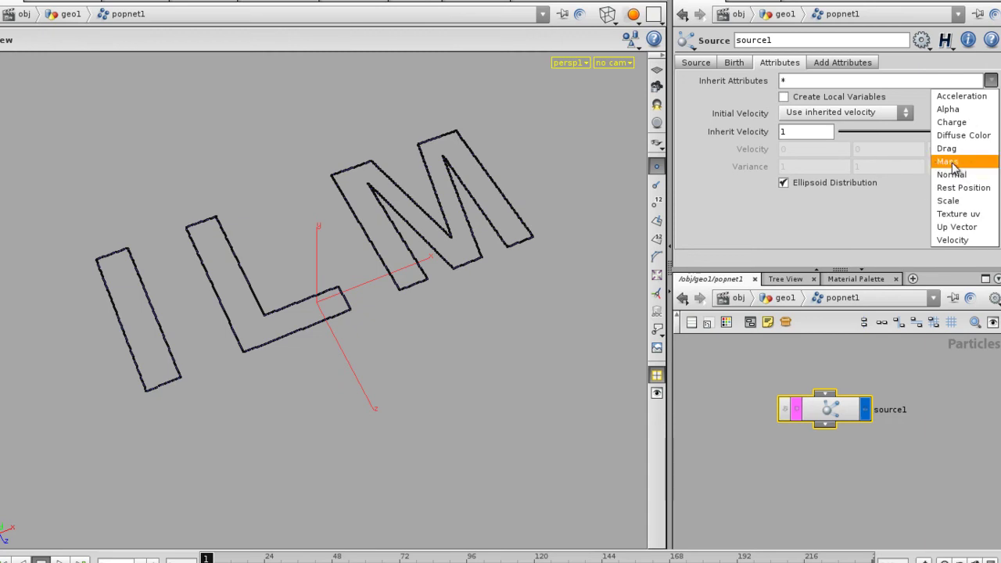
{"action": "left_click", "coordinate": [891, 202]}
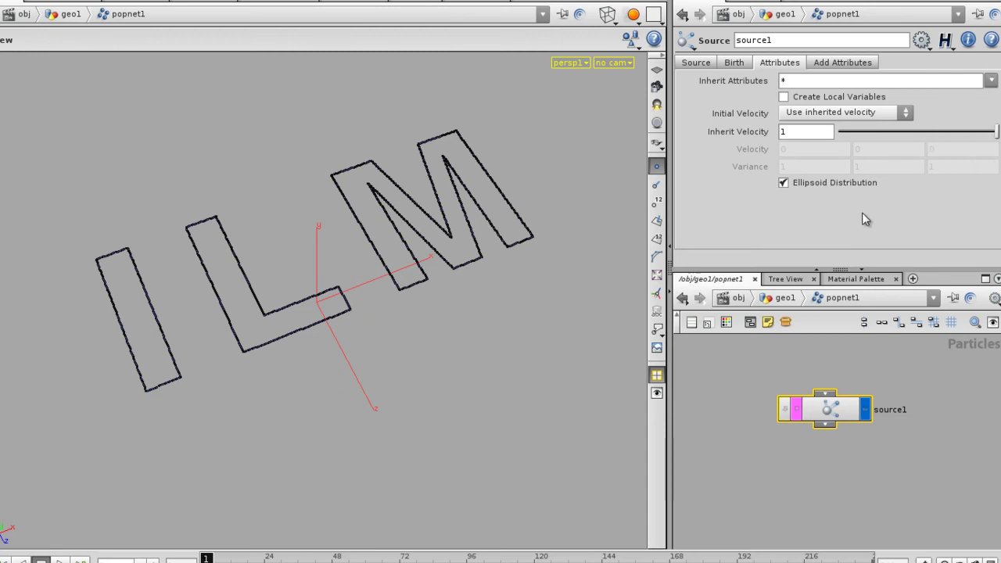
{"action": "left_click", "coordinate": [731, 65]}
{"action": "left_click", "coordinate": [704, 64]}
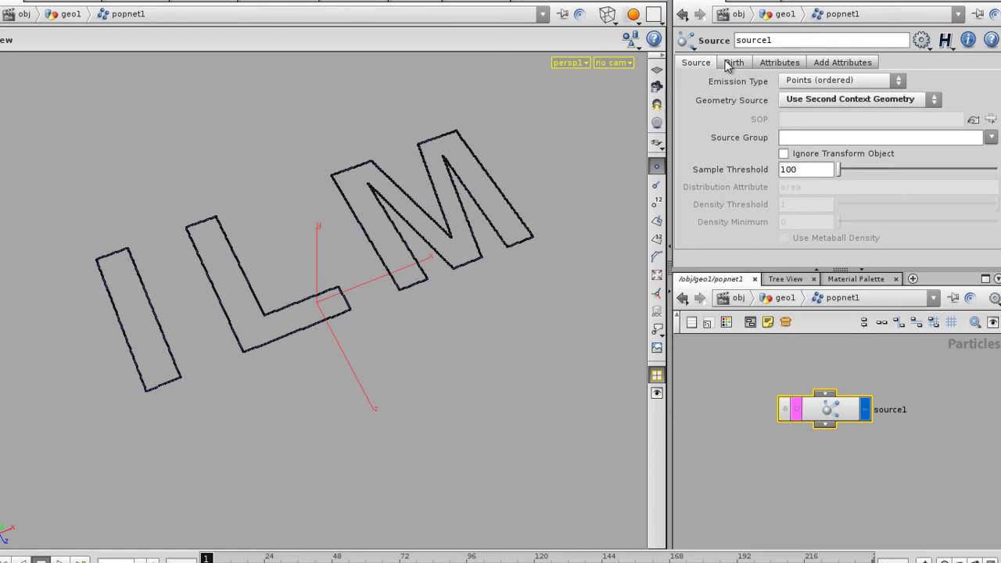
- Back in geo1, move the POP Network down, add an AttribCreate node below Resample, and name its attribute mass
{"action": "left_click", "coordinate": [782, 297]}
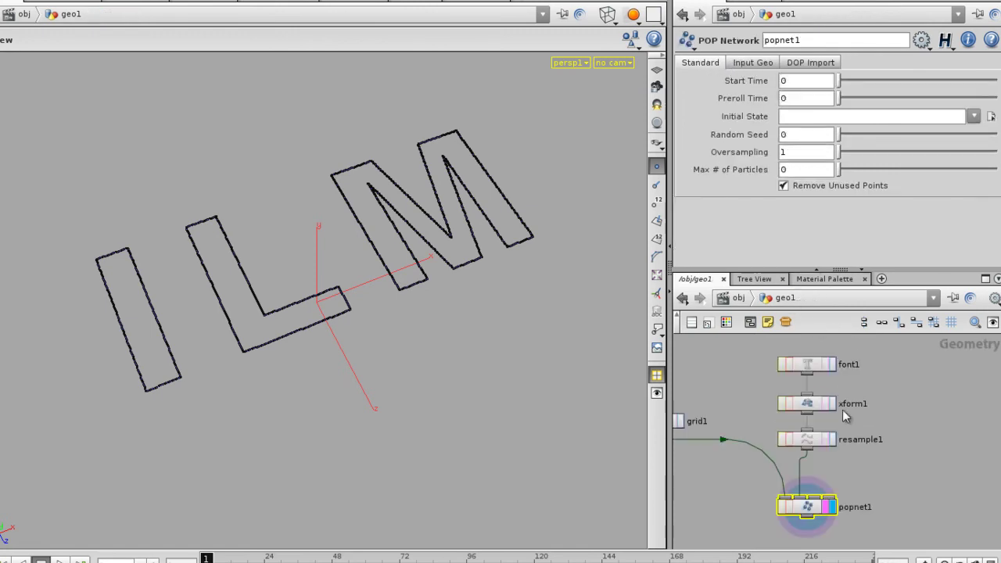
{"action": "left_click_drag", "start_coordinate": [818, 498], "coordinate": [780, 552]}
{"action": "scroll", "coordinate": [838, 508], "scroll_direction": "up", "scroll_amount": 3}
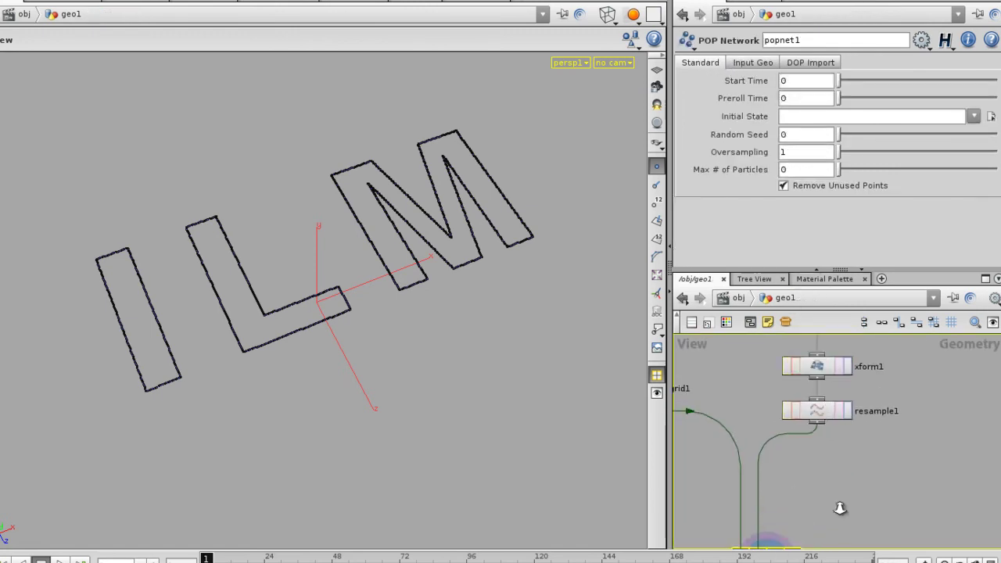
{"action": "middle_click_drag", "start_coordinate": [841, 484], "coordinate": [850, 466]}
{"action": "key", "text": "Tab"}
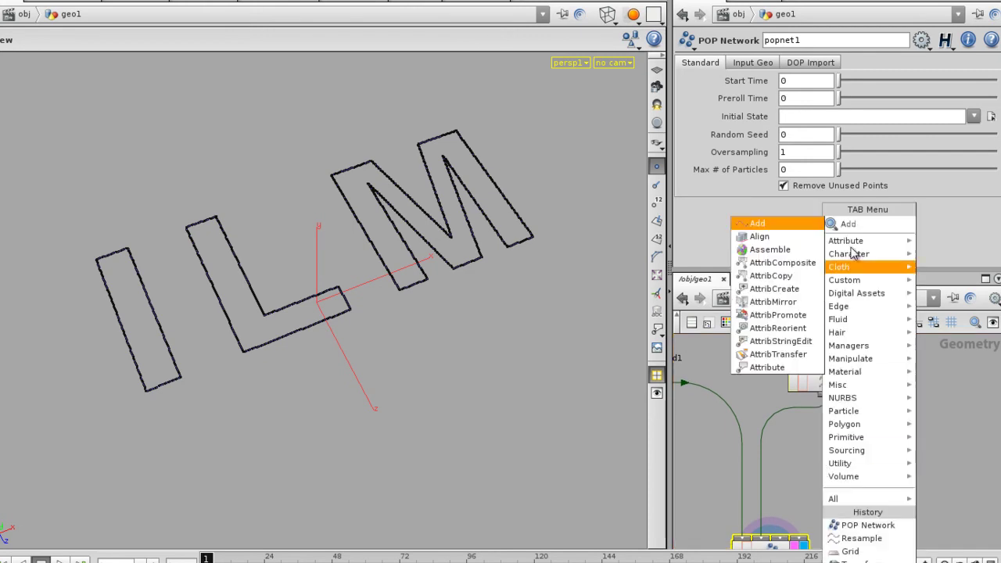
{"action": "left_click", "coordinate": [793, 304]}
{"action": "left_click", "coordinate": [795, 433]}
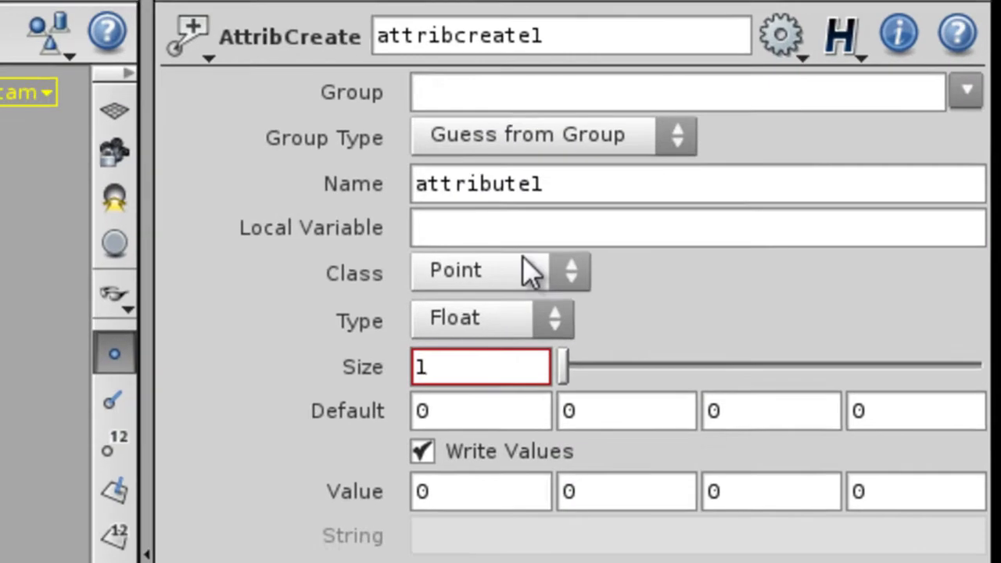
{"action": "left_click_drag", "start_coordinate": [831, 100], "coordinate": [722, 97]}
{"action": "type", "text": "mass"}
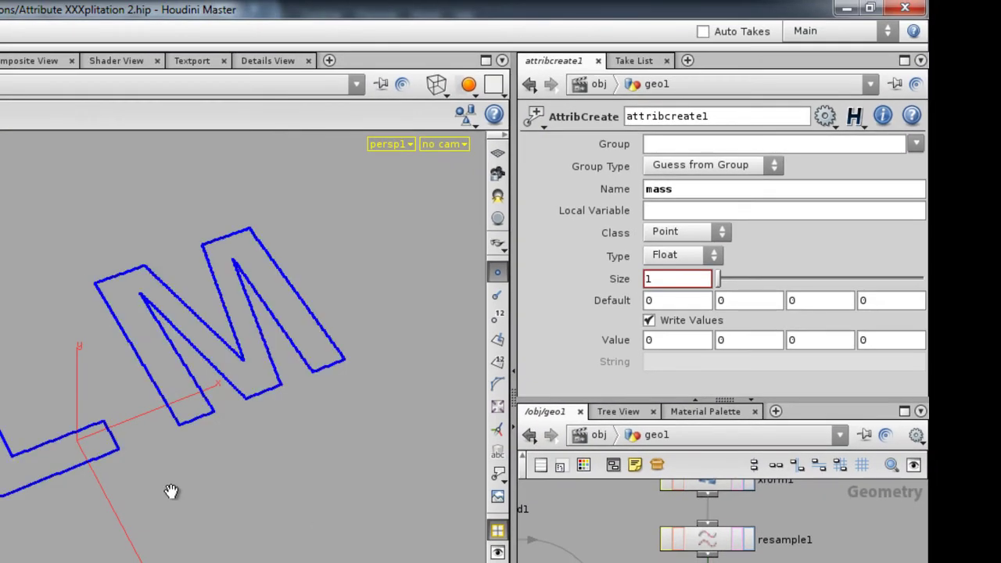
- Display point numbers in the viewport and examine how the points are numbered along the letter outlines
{"action": "left_click_drag", "start_coordinate": [115, 480], "coordinate": [223, 481]}
{"action": "middle_click_drag", "start_coordinate": [223, 482], "coordinate": [290, 478]}
{"action": "left_click_drag", "start_coordinate": [290, 478], "coordinate": [304, 438]}
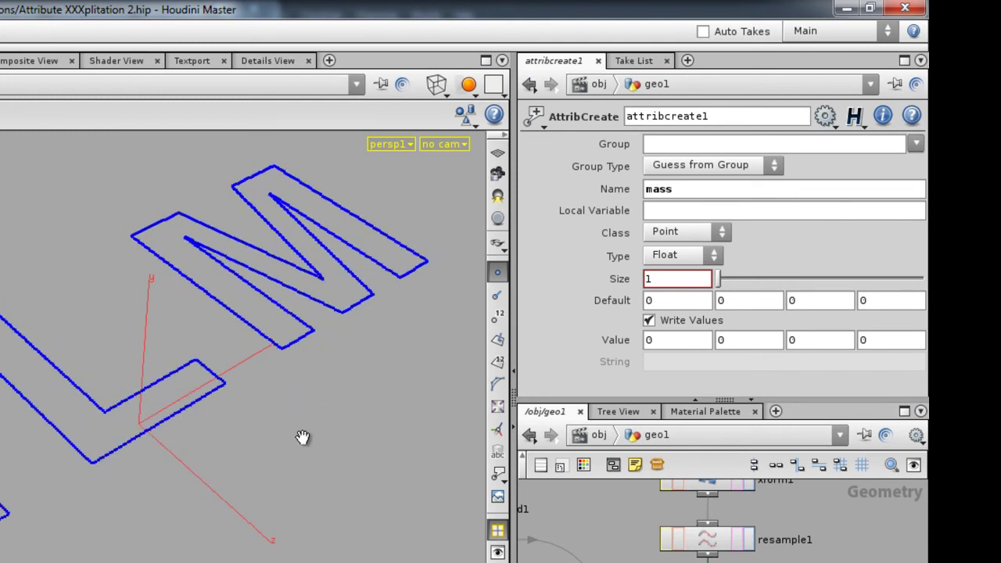
{"action": "left_click", "coordinate": [498, 322]}
{"action": "right_click_drag", "start_coordinate": [223, 395], "coordinate": [206, 505]}
{"action": "middle_click_drag", "start_coordinate": [206, 505], "coordinate": [274, 325]}
{"action": "right_click_drag", "start_coordinate": [302, 316], "coordinate": [386, 461]}
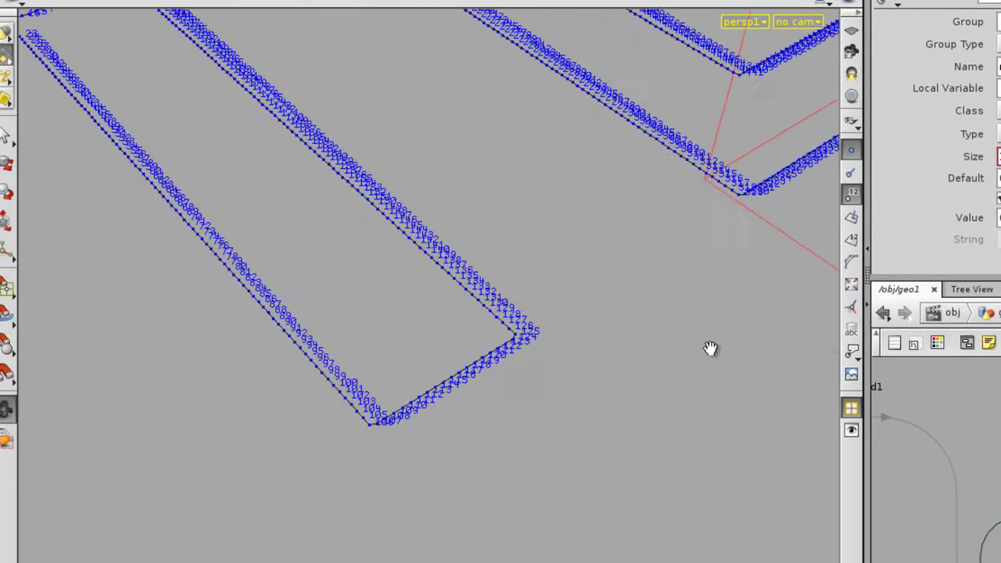
{"action": "right_click_drag", "start_coordinate": [140, 403], "coordinate": [267, 452]}
{"action": "middle_click_drag", "start_coordinate": [548, 337], "coordinate": [649, 351]}
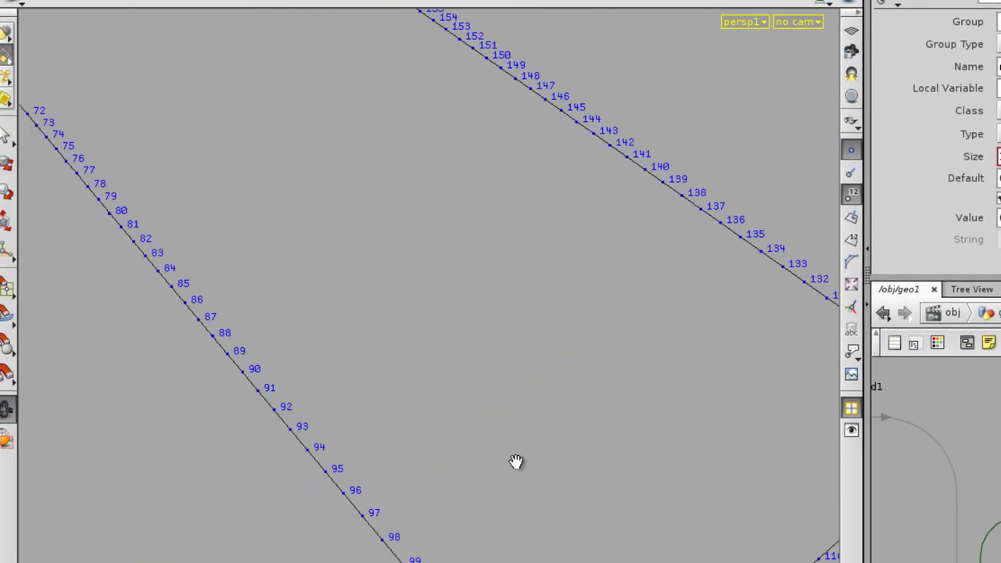
{"action": "scroll", "coordinate": [692, 211], "scroll_direction": "down", "scroll_amount": 8}
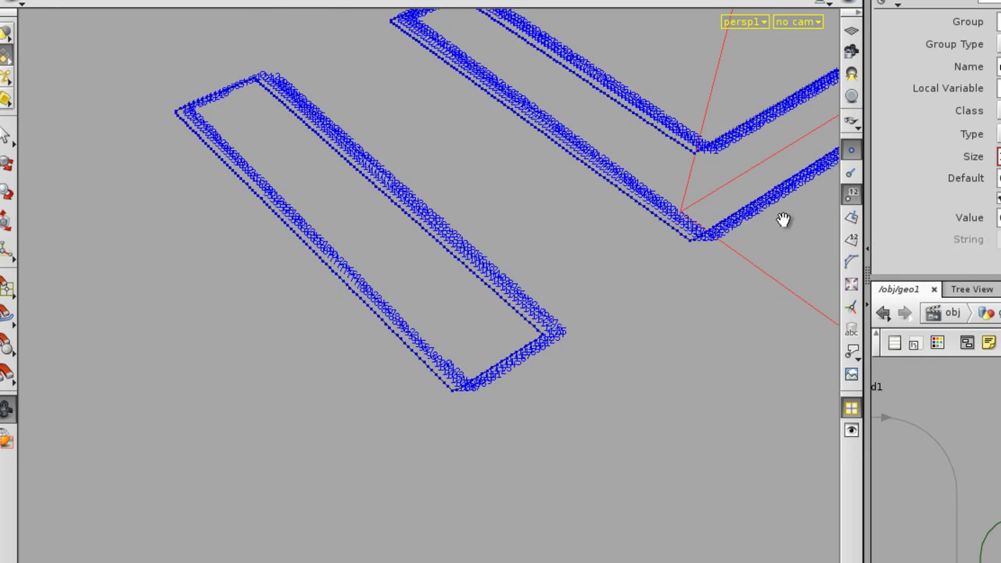
- Set the first value component of the mass attribute to the expression $PT/$NPT
{"action": "right_click_drag", "start_coordinate": [776, 203], "coordinate": [734, 198]}
{"action": "middle_click_drag", "start_coordinate": [735, 198], "coordinate": [632, 294]}
{"action": "mouse_move", "coordinate": [632, 294]}
{"action": "left_mouse_down"}
{"action": "mouse_move", "coordinate": [626, 259]}
{"action": "mouse_move", "coordinate": [623, 297]}
{"action": "left_mouse_up"}
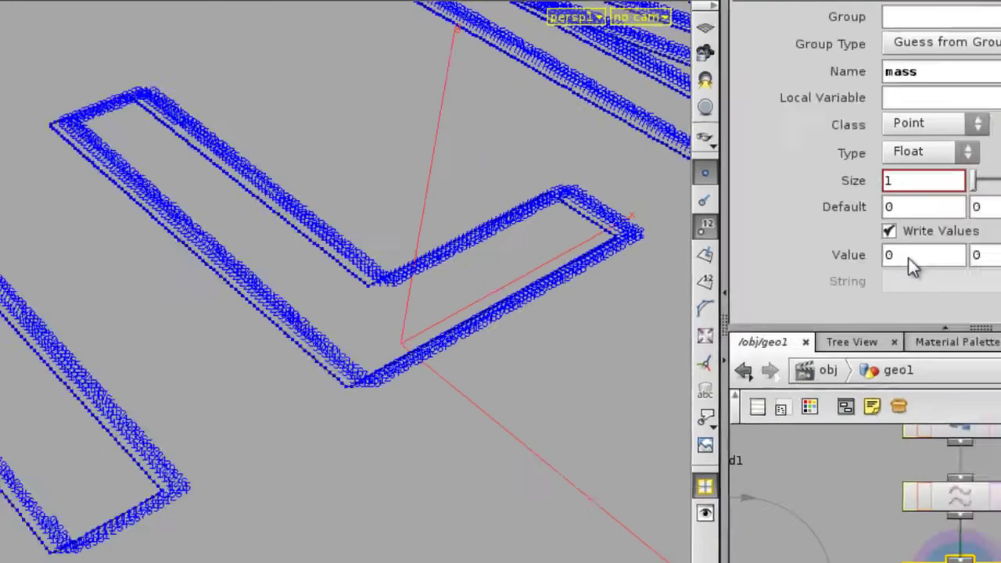
{"action": "left_click", "coordinate": [908, 257]}
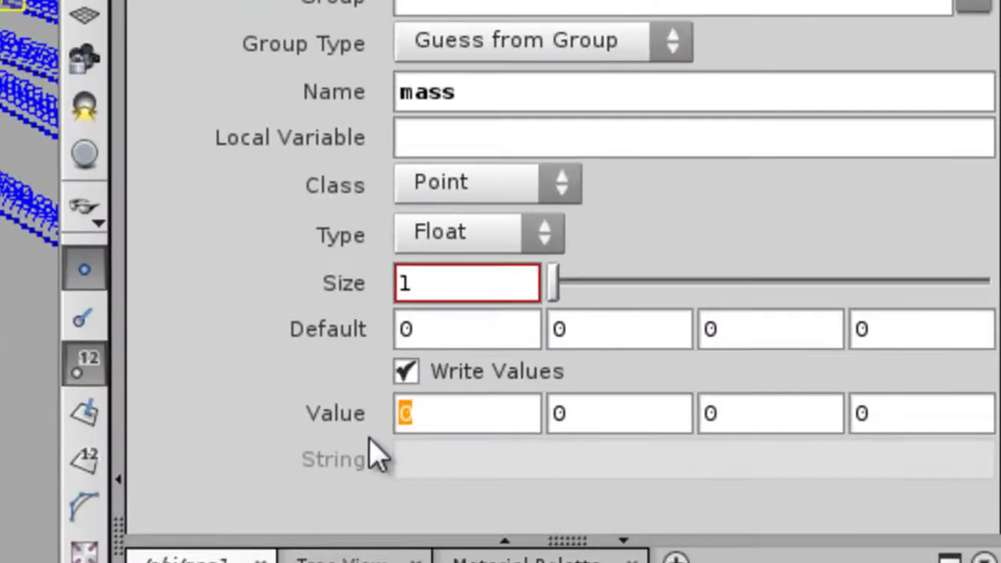
{"action": "type", "text": "$PT/"}
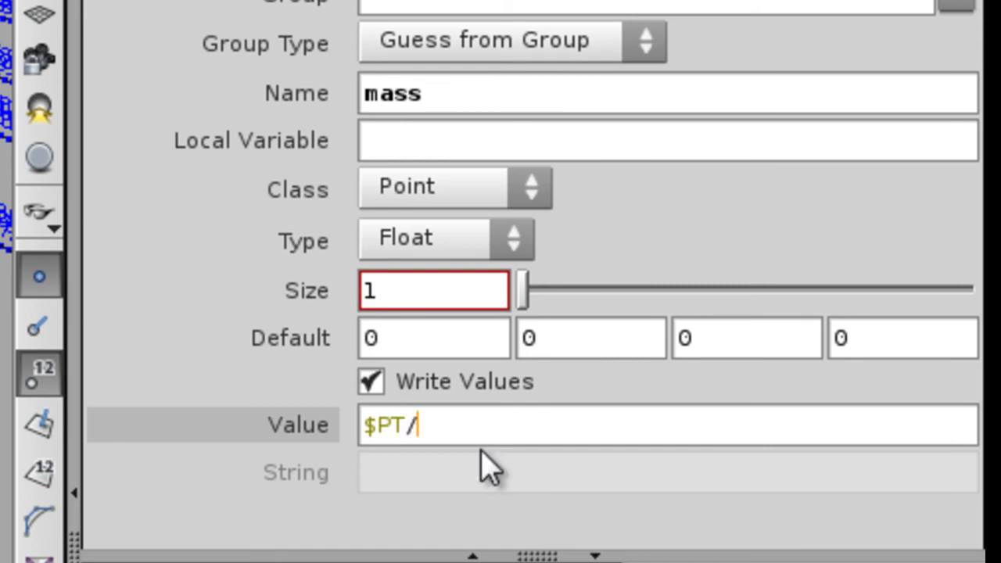
{"action": "type", "text": "$NPT"}
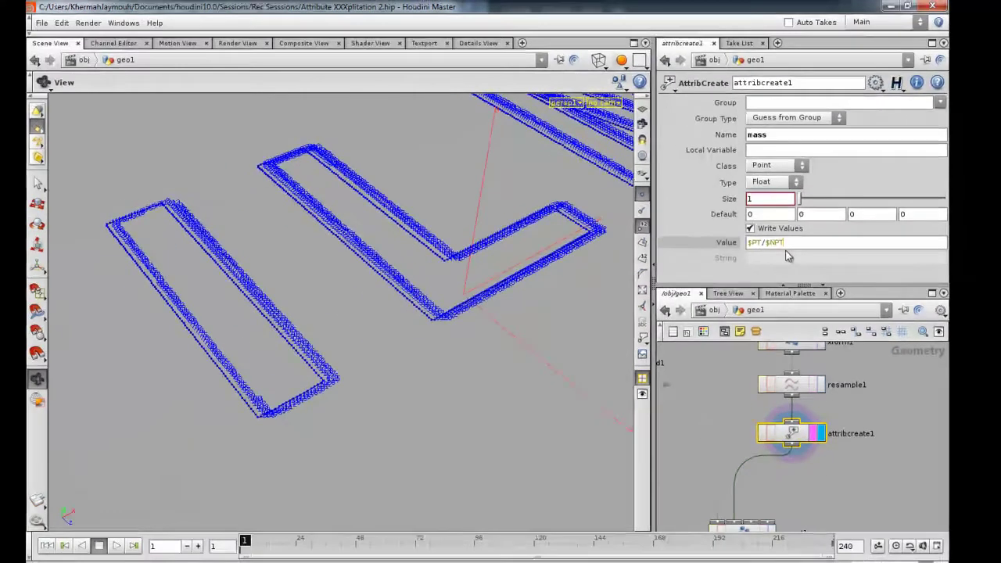
{"action": "left_click", "coordinate": [722, 404]}
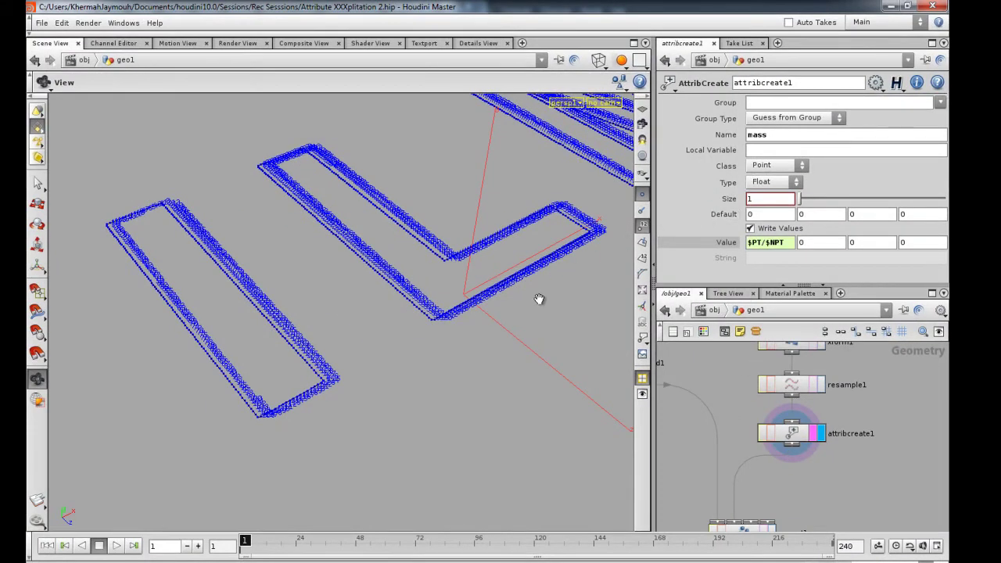
- Turn off the point markers and point numbers so the viewport shows only the ILM outlines
{"action": "left_click", "coordinate": [642, 226]}
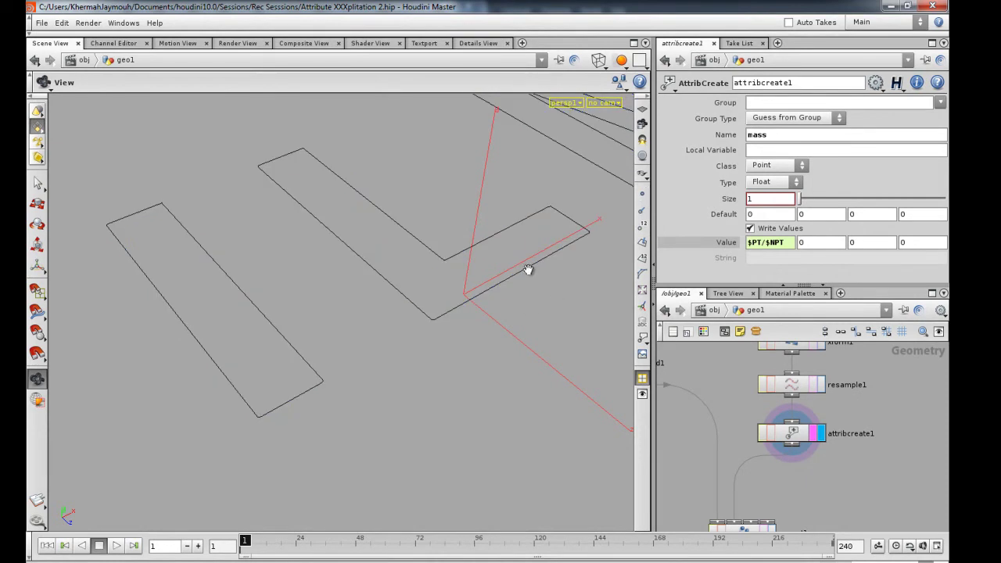
{"action": "right_click_drag", "start_coordinate": [528, 269], "coordinate": [461, 286]}
{"action": "middle_click_drag", "start_coordinate": [461, 286], "coordinate": [394, 326]}
{"action": "left_click_drag", "start_coordinate": [423, 375], "coordinate": [426, 359]}
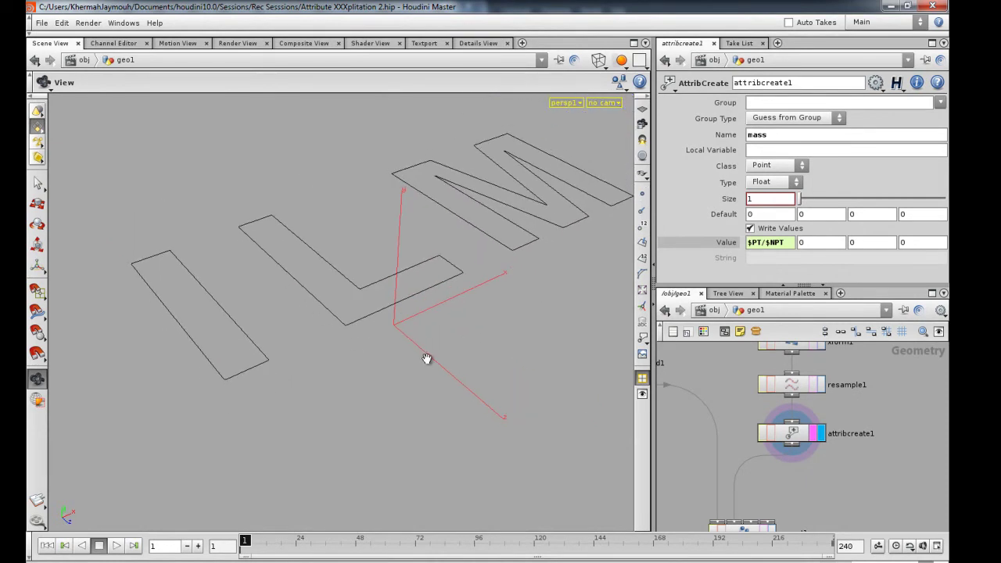
- Add a new custom Attribute Text option to the viewport's display options for normal geometry
{"action": "left_click", "coordinate": [642, 393]}
{"action": "left_click_drag", "start_coordinate": [605, 248], "coordinate": [409, 197]}
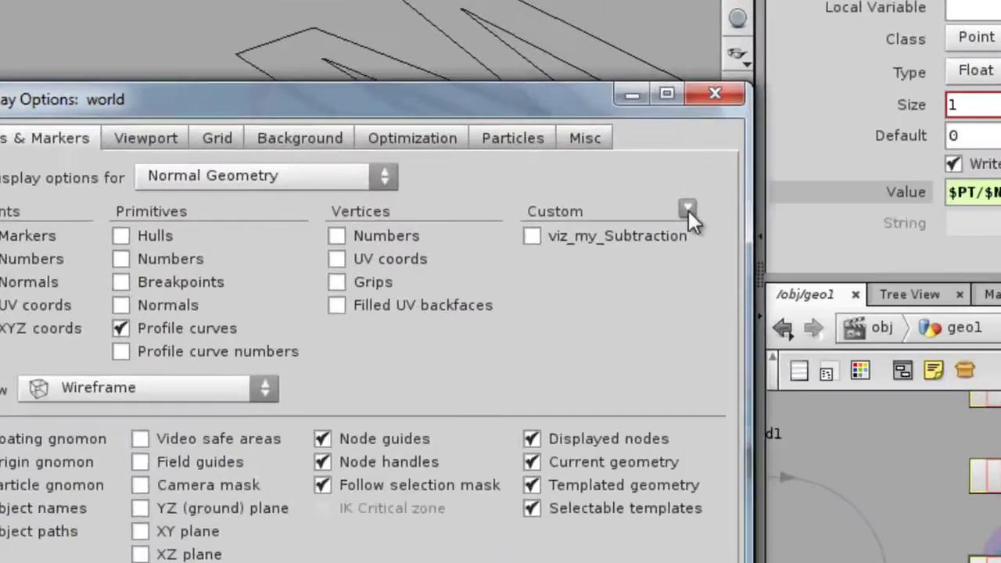
{"action": "left_click", "coordinate": [617, 250]}
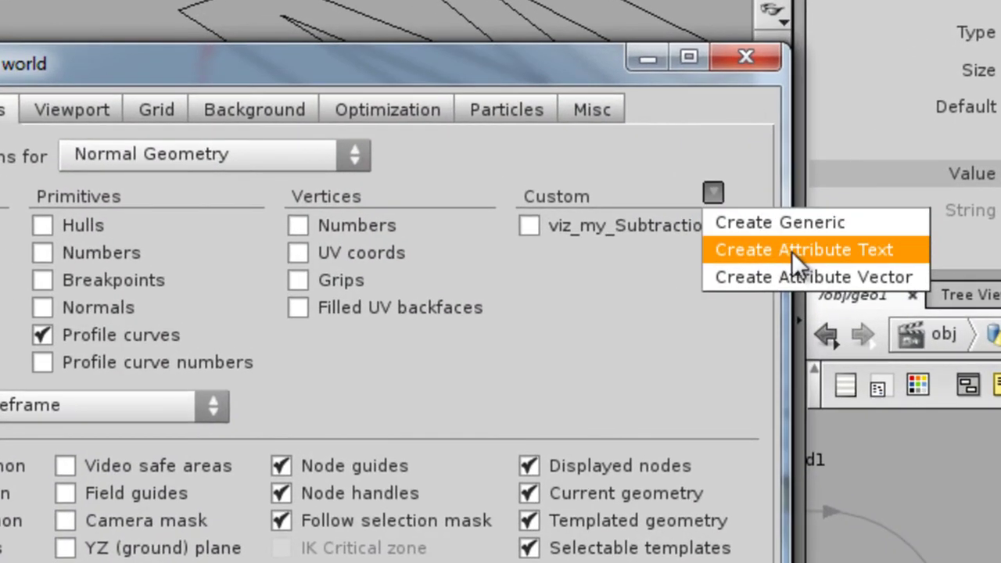
{"action": "left_click", "coordinate": [807, 252]}
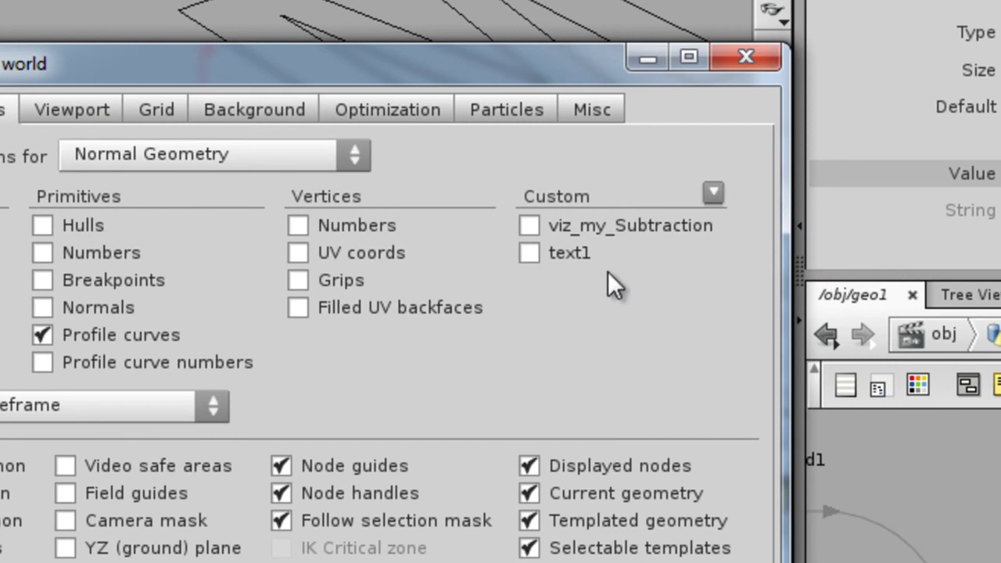
{"action": "right_click", "coordinate": [569, 253]}
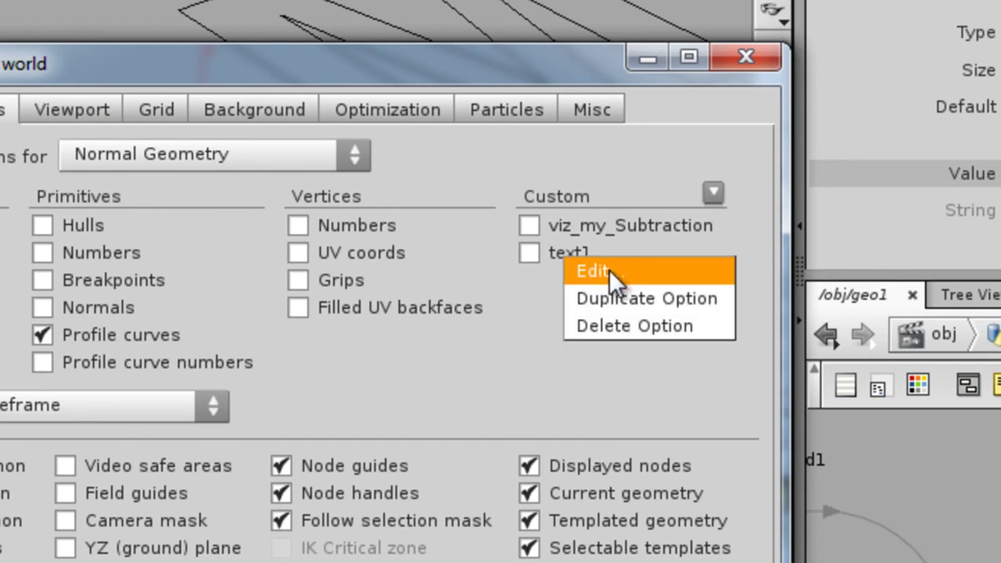
{"action": "left_click", "coordinate": [602, 271]}
{"action": "left_click_drag", "start_coordinate": [680, 33], "coordinate": [979, 0]}
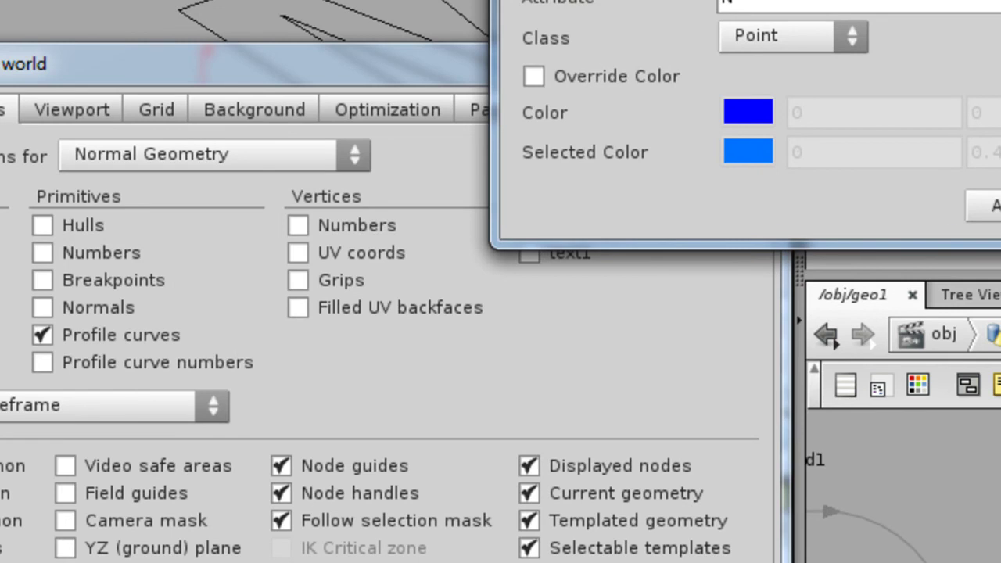
- Delete the custom display option viz_my_Subtraction
{"action": "right_click", "coordinate": [617, 241]}
{"action": "right_click", "coordinate": [627, 222]}
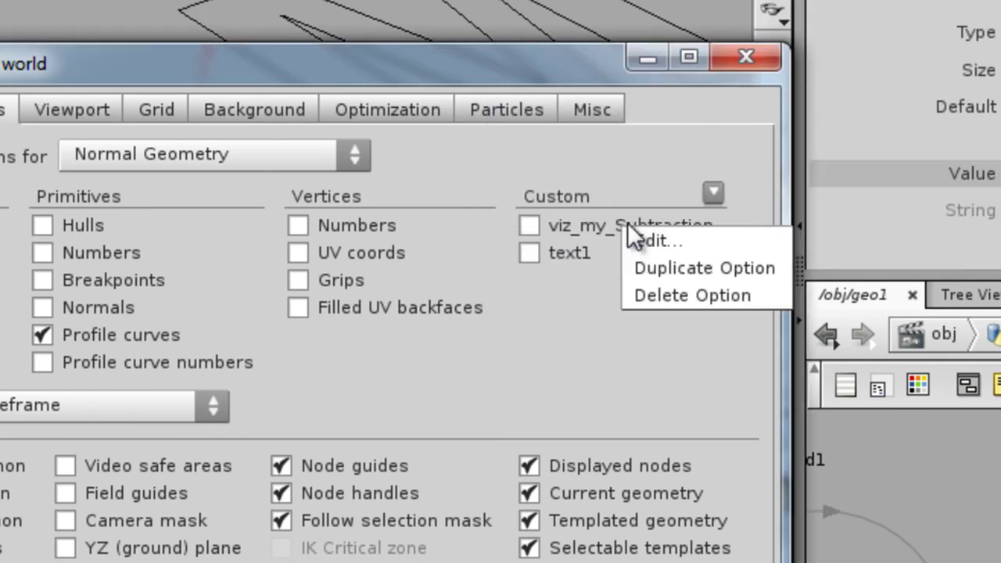
{"action": "left_click", "coordinate": [673, 295]}
- Edit the text1 custom display option and name it Viz_my_Mass
{"action": "right_click", "coordinate": [575, 239]}
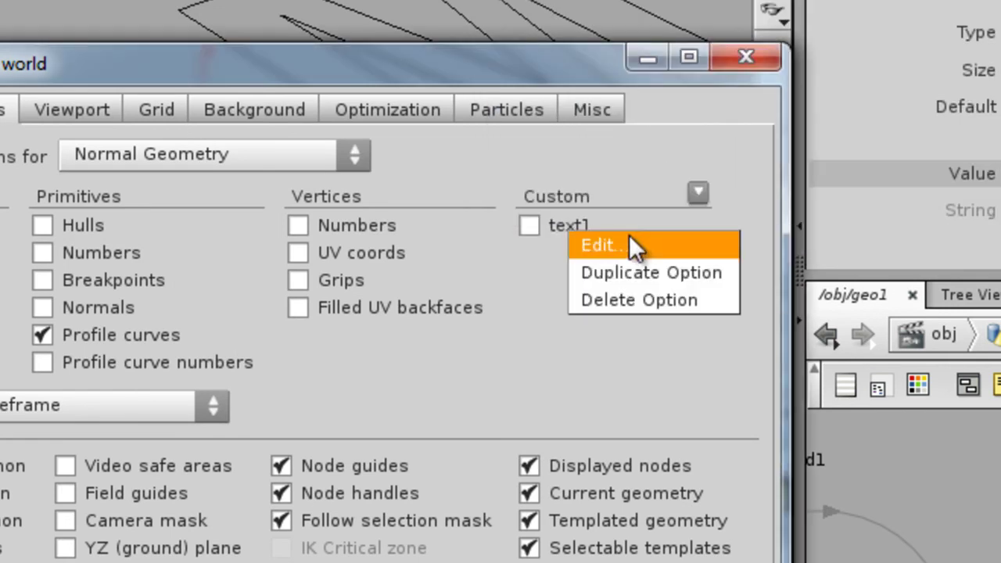
{"action": "left_click", "coordinate": [632, 236]}
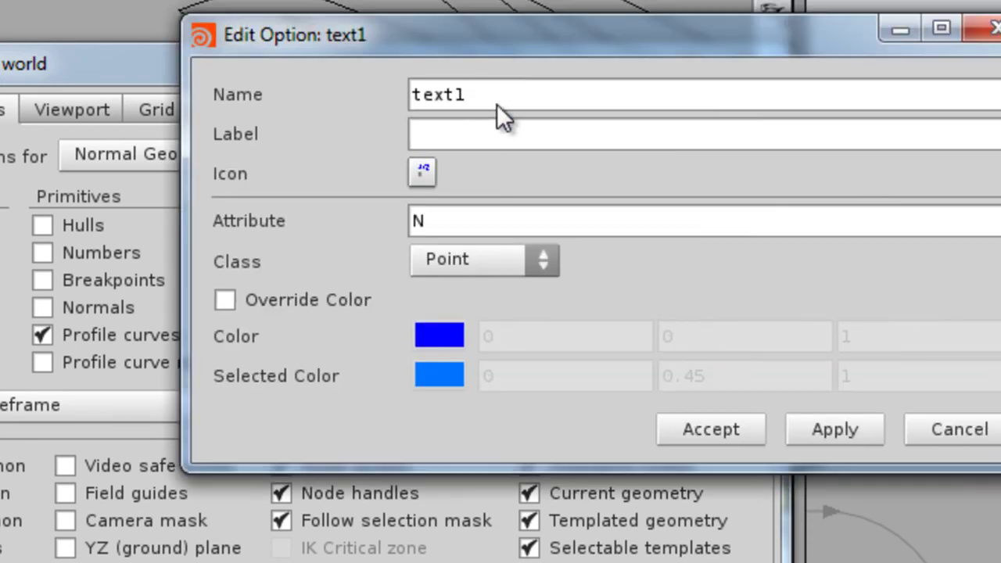
{"action": "left_click_drag", "start_coordinate": [497, 104], "coordinate": [352, 109]}
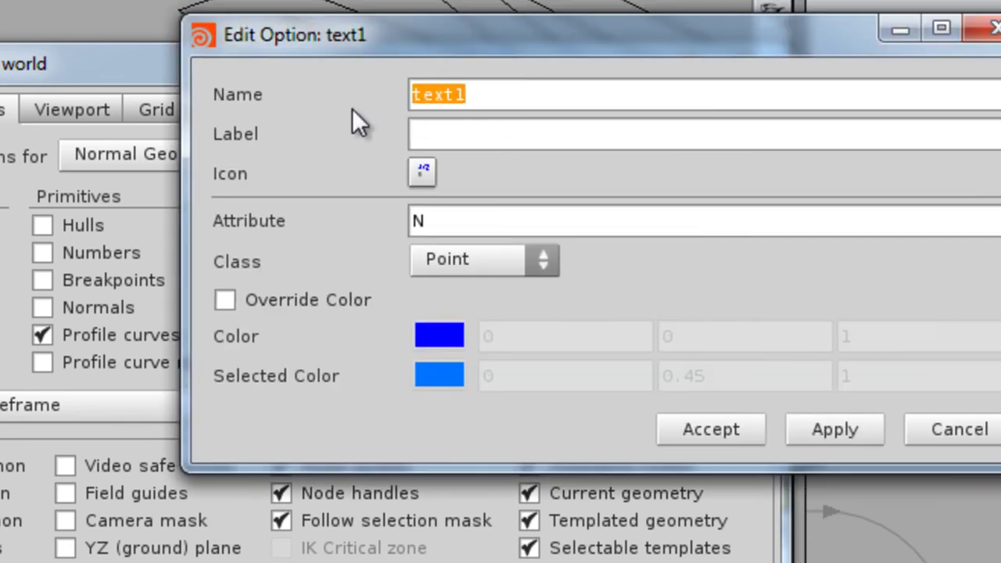
{"action": "type", "text": "Viz_my_Mass"}
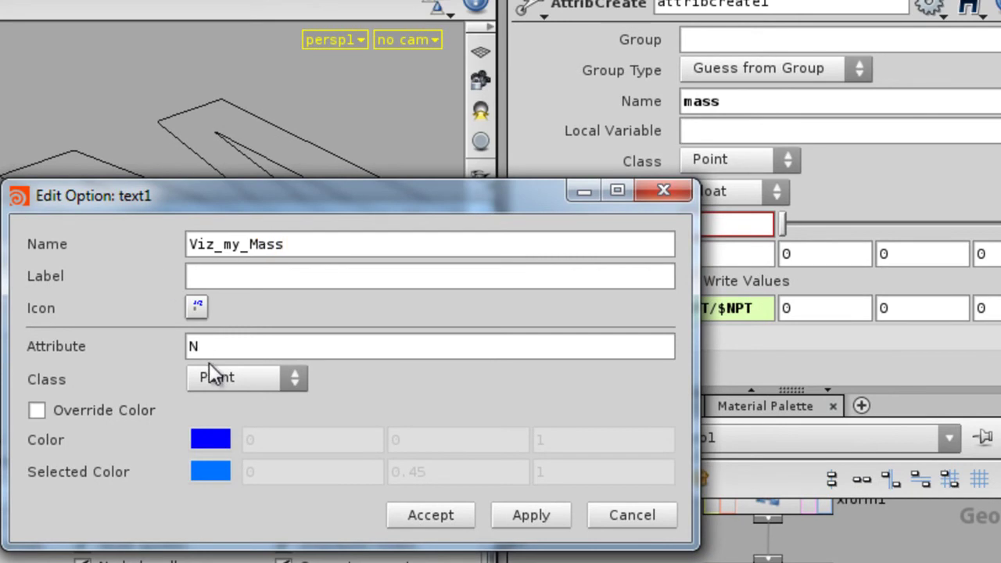
- Copy the attribute name mass from the AttribCreate node into the display option's Attribute setting
{"action": "left_click_drag", "start_coordinate": [199, 349], "coordinate": [163, 344]}
{"action": "left_click_drag", "start_coordinate": [724, 103], "coordinate": [655, 113]}
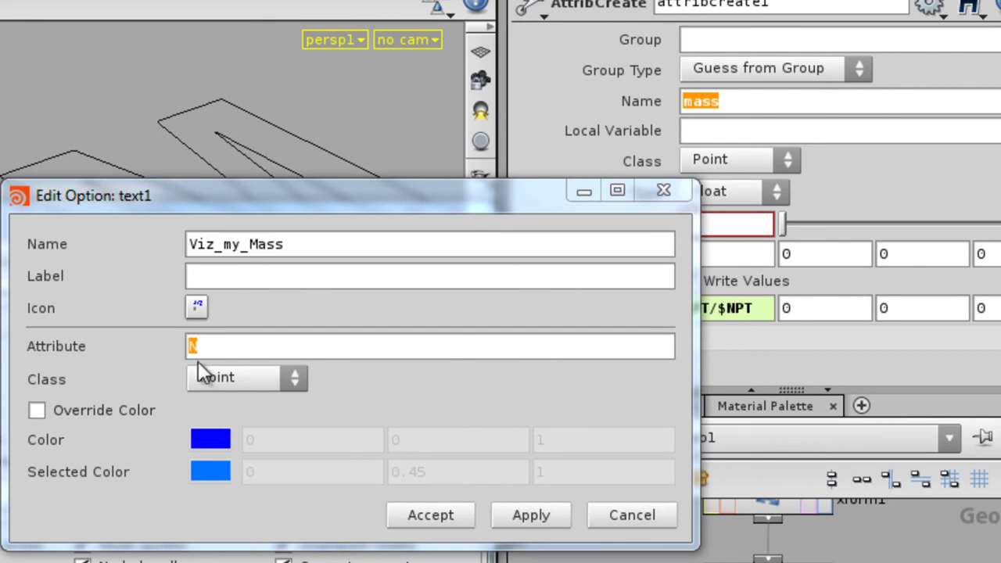
{"action": "left_click_drag", "start_coordinate": [196, 348], "coordinate": [142, 347]}
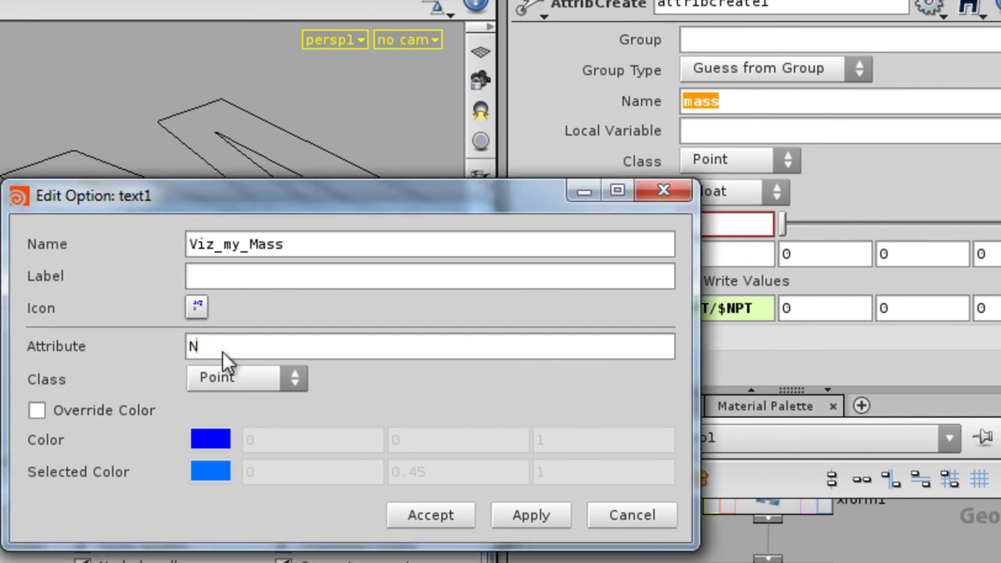
{"action": "left_click_drag", "start_coordinate": [713, 104], "coordinate": [689, 103]}
{"action": "left_click", "coordinate": [716, 95]}
{"action": "middle_click_drag", "start_coordinate": [718, 99], "coordinate": [743, 119]}
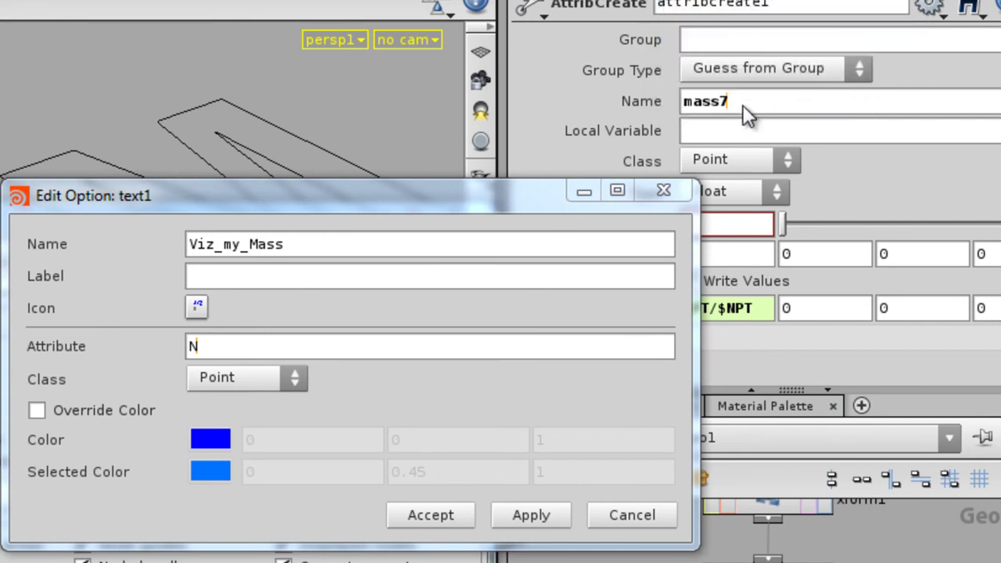
{"action": "key", "text": "BackSpace"}
{"action": "left_click_drag", "start_coordinate": [740, 108], "coordinate": [630, 109]}
{"action": "key", "text": "ctrl+c"}
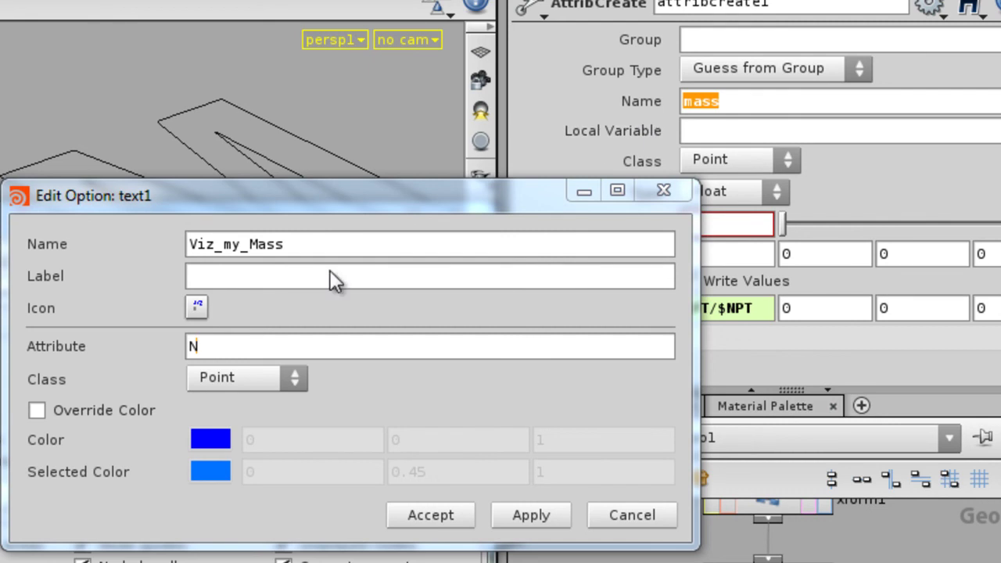
{"action": "double_click", "coordinate": [207, 341]}
{"action": "key", "text": "ctrl+v"}
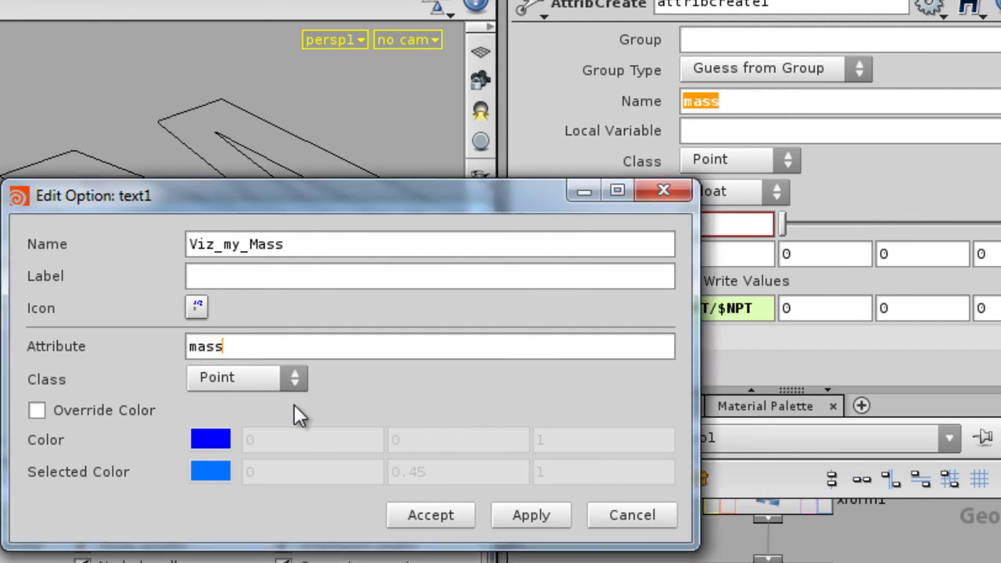
{"action": "left_click", "coordinate": [295, 406]}
{"action": "left_click", "coordinate": [125, 418]}
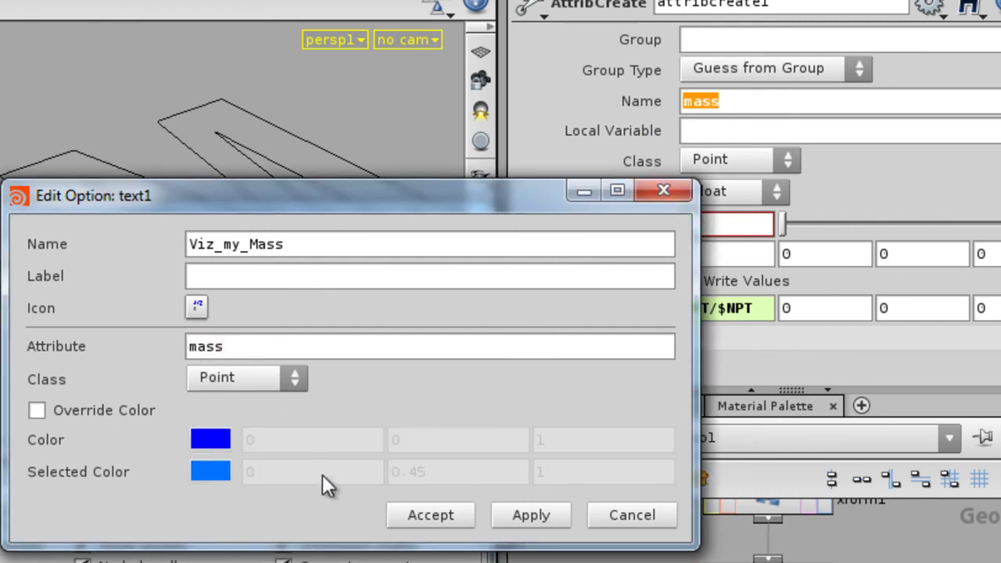
- Accept the edited option, enable Viz_my_Mass in the display options, and select the attribcreate1 node
{"action": "left_click", "coordinate": [430, 514]}
{"action": "left_click", "coordinate": [283, 353]}
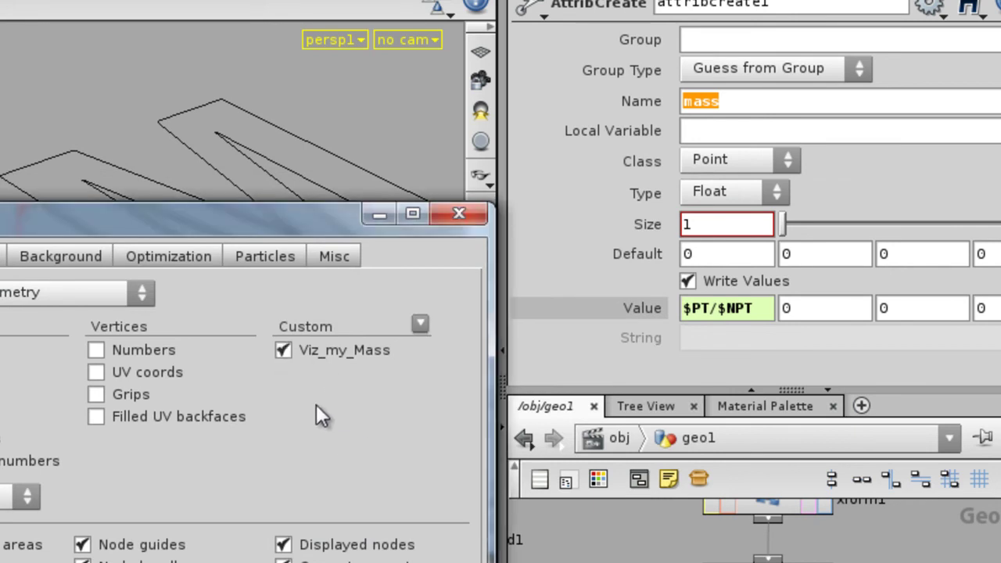
{"action": "left_click", "coordinate": [470, 213]}
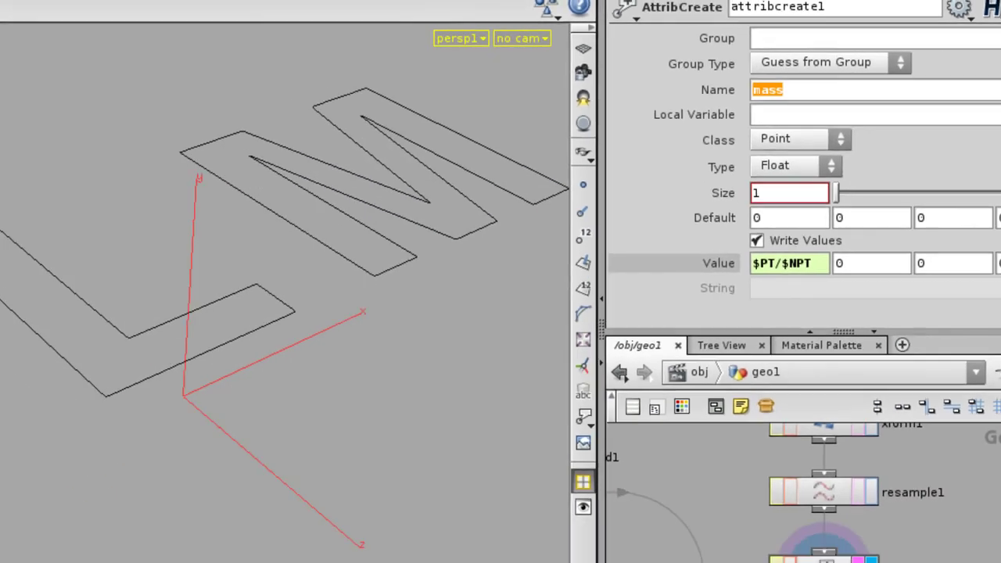
{"action": "left_click", "coordinate": [897, 436]}
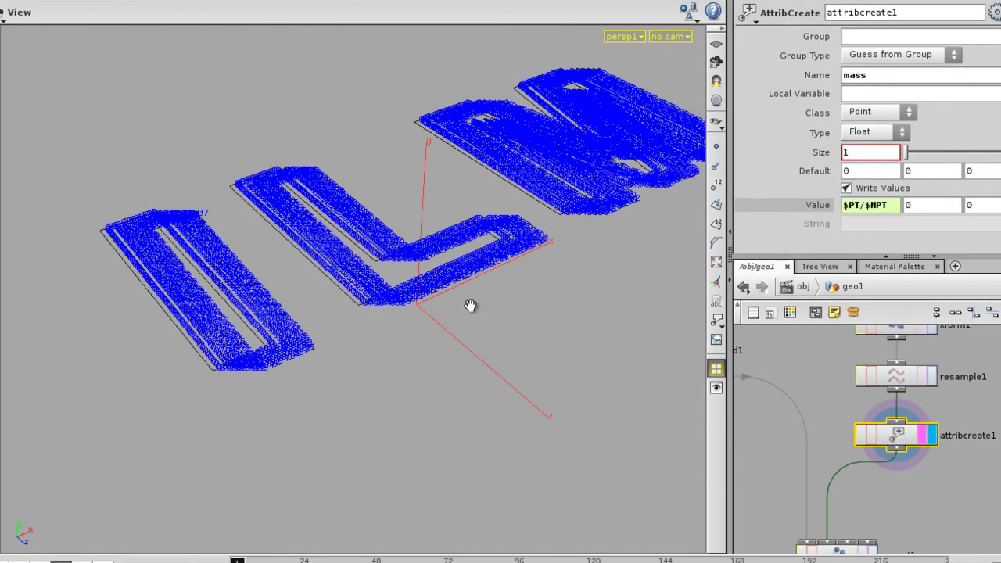
- Examine the mass values displayed at the resampled points along the L and M outlines
{"action": "scroll", "coordinate": [351, 347], "scroll_direction": "up", "scroll_amount": 6}
{"action": "scroll", "coordinate": [389, 312], "scroll_direction": "down", "scroll_amount": 3}
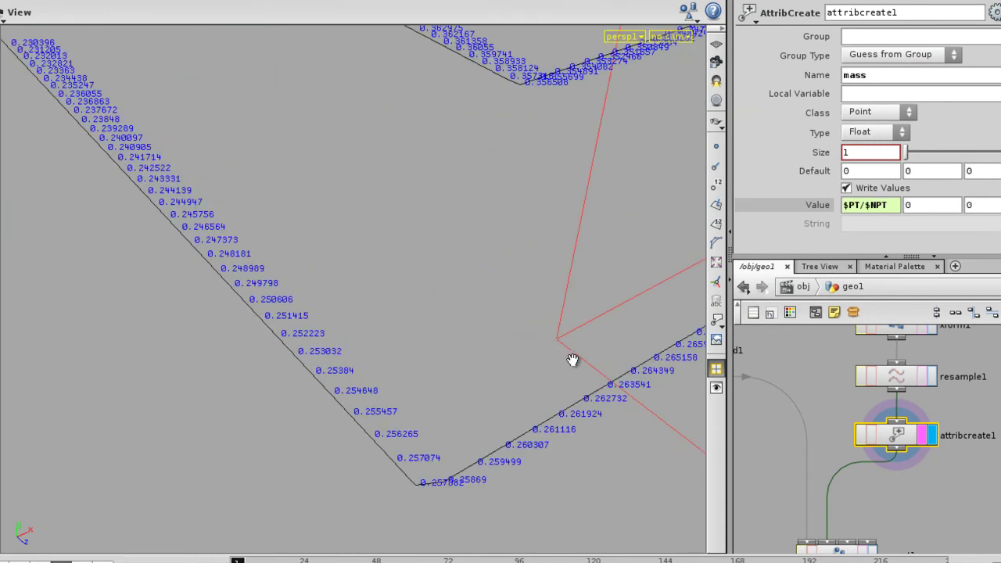
{"action": "scroll", "coordinate": [577, 409], "scroll_direction": "up", "scroll_amount": 3}
{"action": "scroll", "coordinate": [554, 391], "scroll_direction": "down", "scroll_amount": 4}
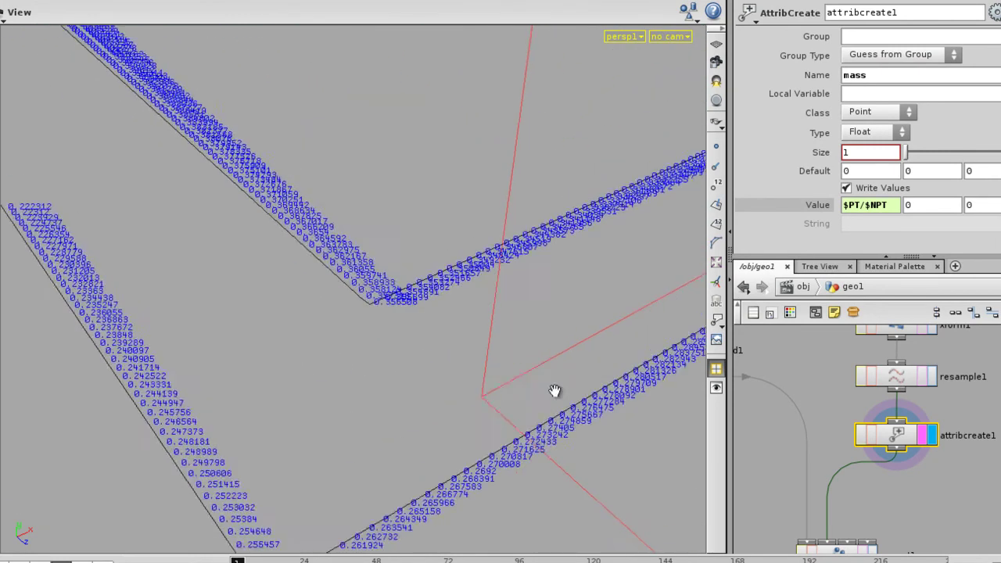
{"action": "scroll", "coordinate": [496, 331], "scroll_direction": "down", "scroll_amount": 4}
{"action": "scroll", "coordinate": [596, 275], "scroll_direction": "up", "scroll_amount": 8}
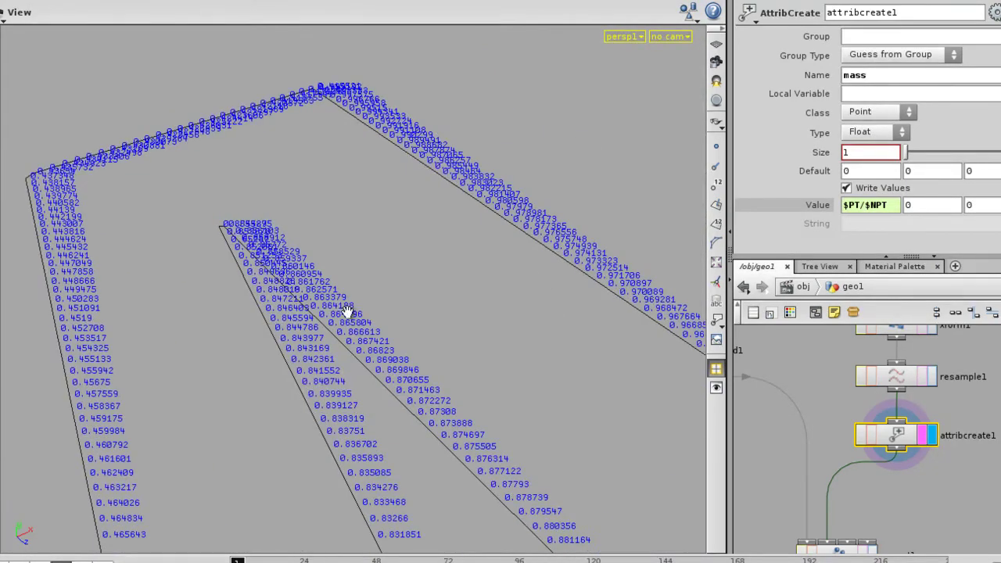
{"action": "scroll", "coordinate": [490, 357], "scroll_direction": "up", "scroll_amount": 4}
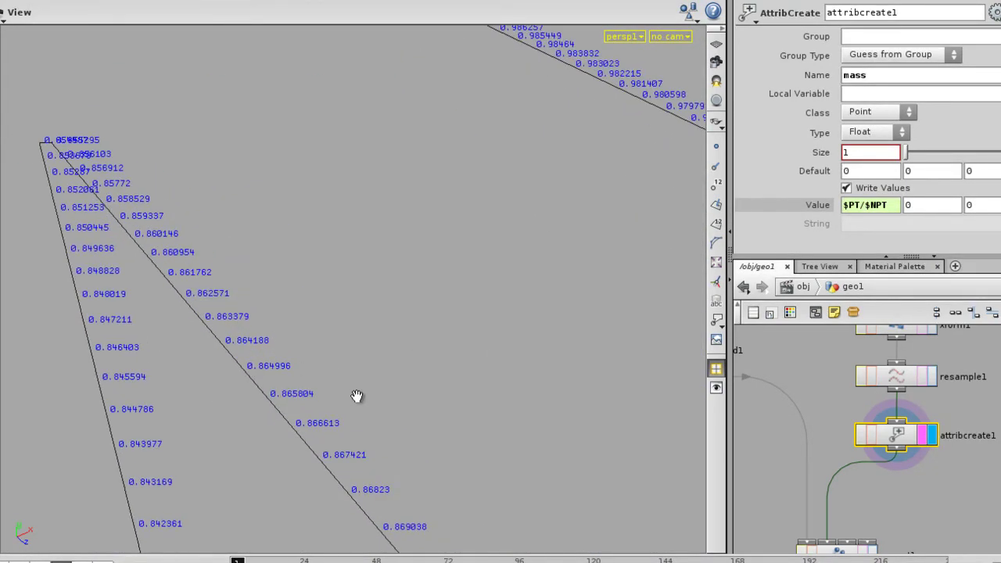
{"action": "middle_click_drag", "start_coordinate": [358, 397], "coordinate": [308, 246]}
{"action": "right_click_drag", "start_coordinate": [438, 435], "coordinate": [400, 391]}
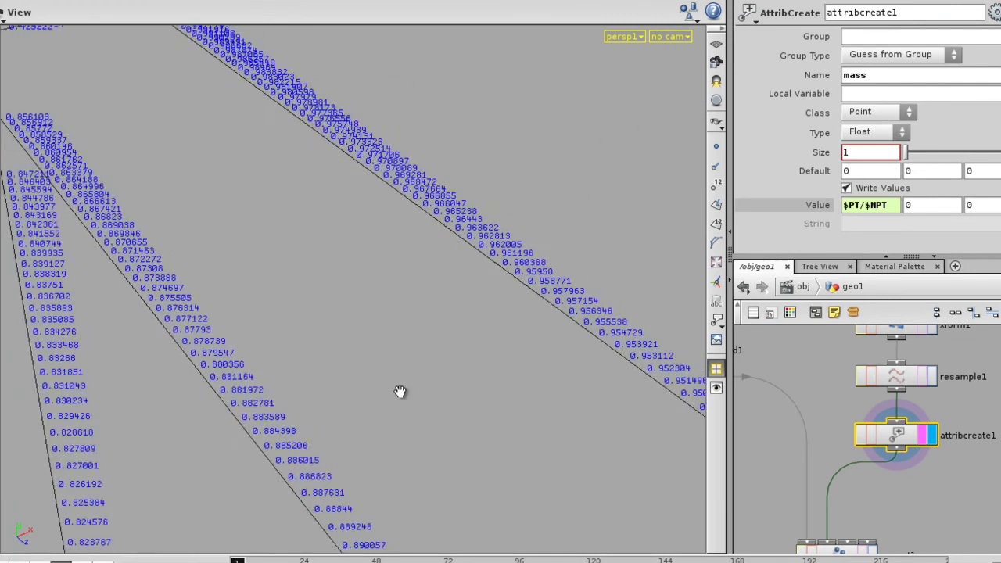
{"action": "middle_click_drag", "start_coordinate": [400, 391], "coordinate": [333, 229]}
{"action": "middle_click_drag", "start_coordinate": [405, 282], "coordinate": [313, 243]}
{"action": "scroll", "coordinate": [458, 402], "scroll_direction": "down", "scroll_amount": 3}
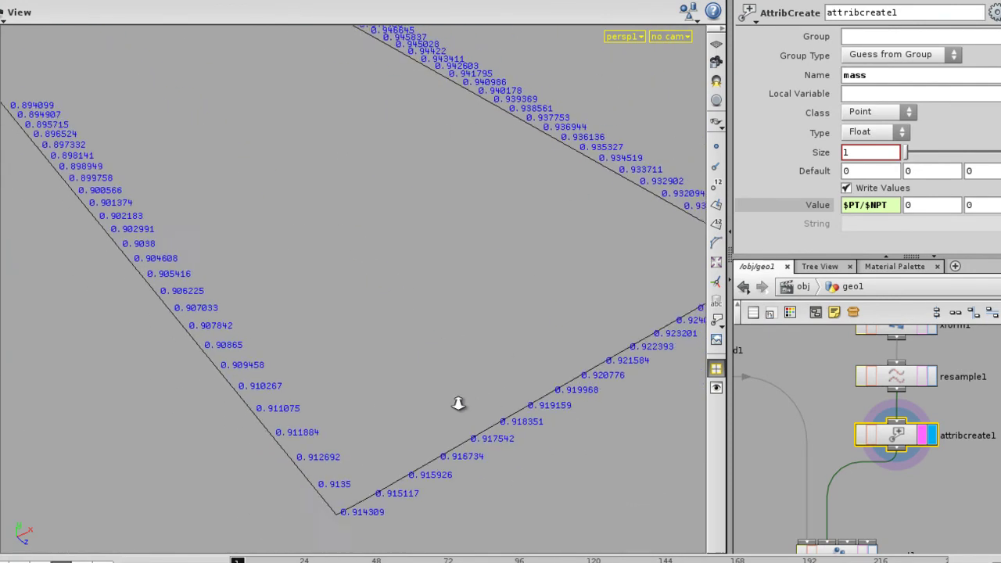
- Trace the point mass values along the outer M outline up to the corner where its first and last points meet
{"action": "scroll", "coordinate": [475, 404], "scroll_direction": "up", "scroll_amount": 2}
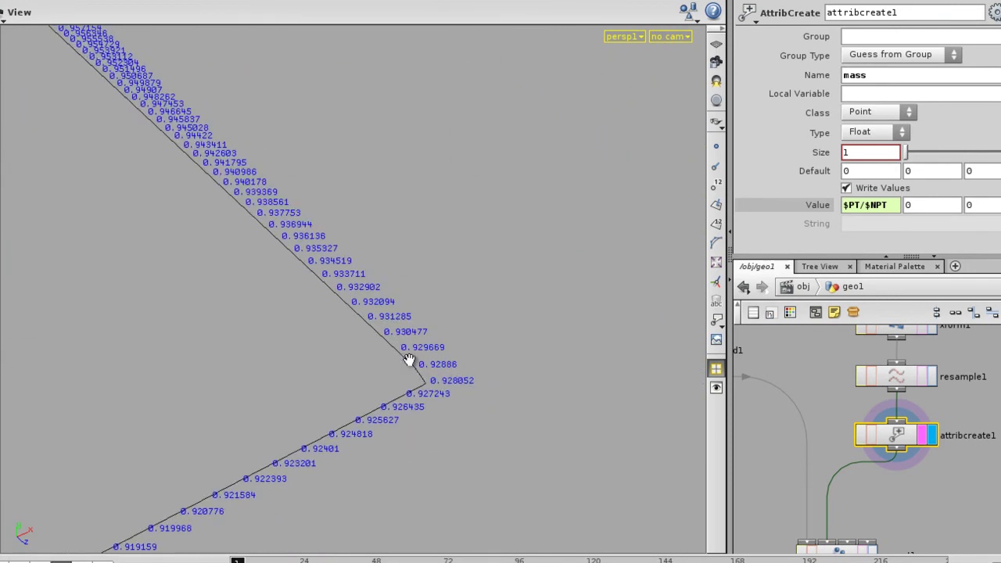
{"action": "middle_click_drag", "start_coordinate": [279, 284], "coordinate": [442, 449]}
{"action": "right_click_drag", "start_coordinate": [290, 307], "coordinate": [232, 355]}
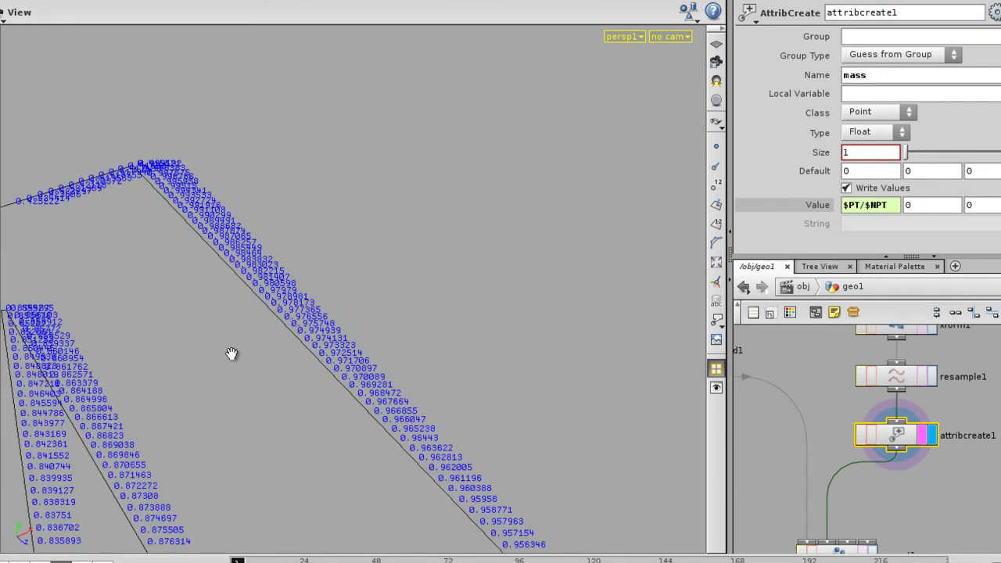
{"action": "middle_click_drag", "start_coordinate": [202, 315], "coordinate": [386, 415]}
{"action": "right_click_drag", "start_coordinate": [387, 414], "coordinate": [472, 252]}
{"action": "middle_click_drag", "start_coordinate": [143, 193], "coordinate": [232, 223]}
{"action": "right_click_drag", "start_coordinate": [232, 223], "coordinate": [418, 232]}
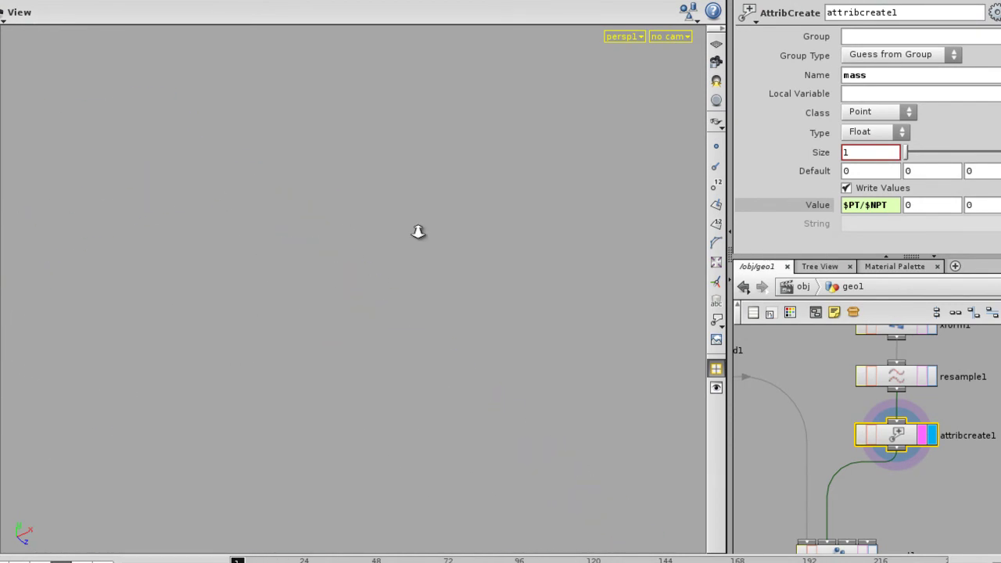
{"action": "middle_click_drag", "start_coordinate": [268, 176], "coordinate": [383, 266]}
{"action": "right_click_drag", "start_coordinate": [349, 257], "coordinate": [253, 238]}
{"action": "middle_click_drag", "start_coordinate": [470, 364], "coordinate": [349, 313]}
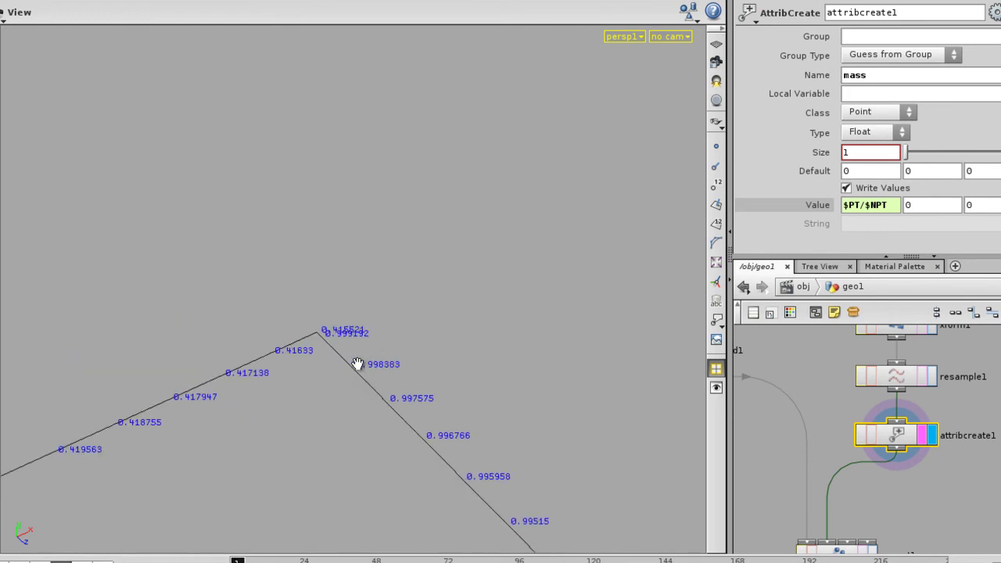
{"action": "right_click_drag", "start_coordinate": [405, 337], "coordinate": [157, 344]}
{"action": "left_click_drag", "start_coordinate": [429, 374], "coordinate": [470, 290]}
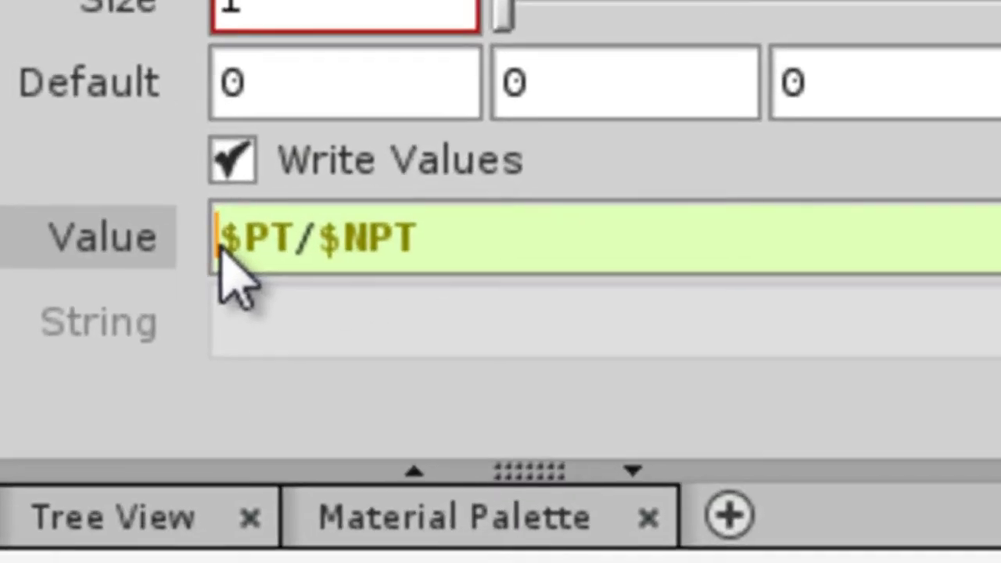
- Change the first Value component of attribcreate1 to the expression ($PT/$NPT)*2
{"action": "left_click", "coordinate": [843, 206]}
{"action": "type", "text": "("}
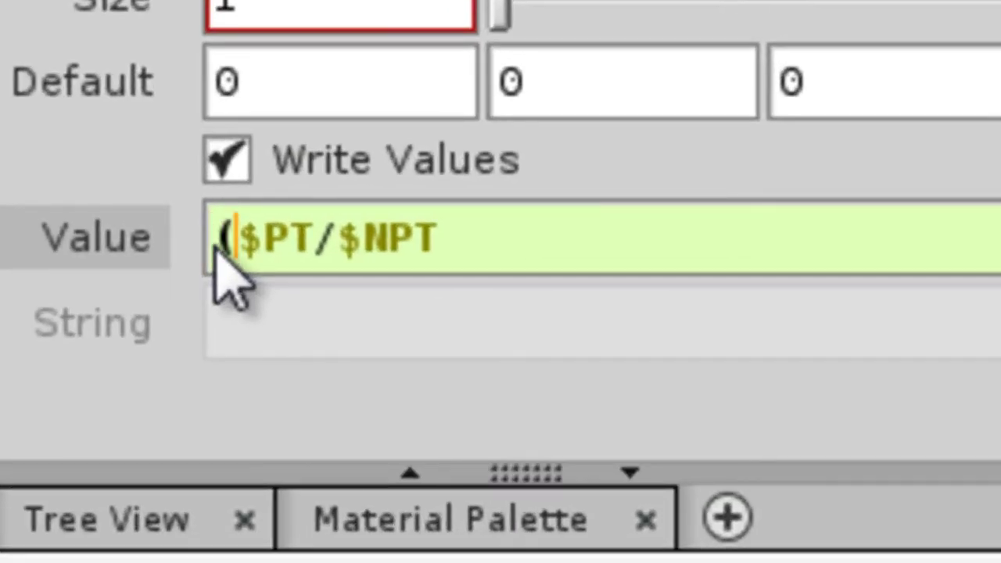
{"action": "left_click", "coordinate": [584, 216]}
{"action": "type", "text": ")"}
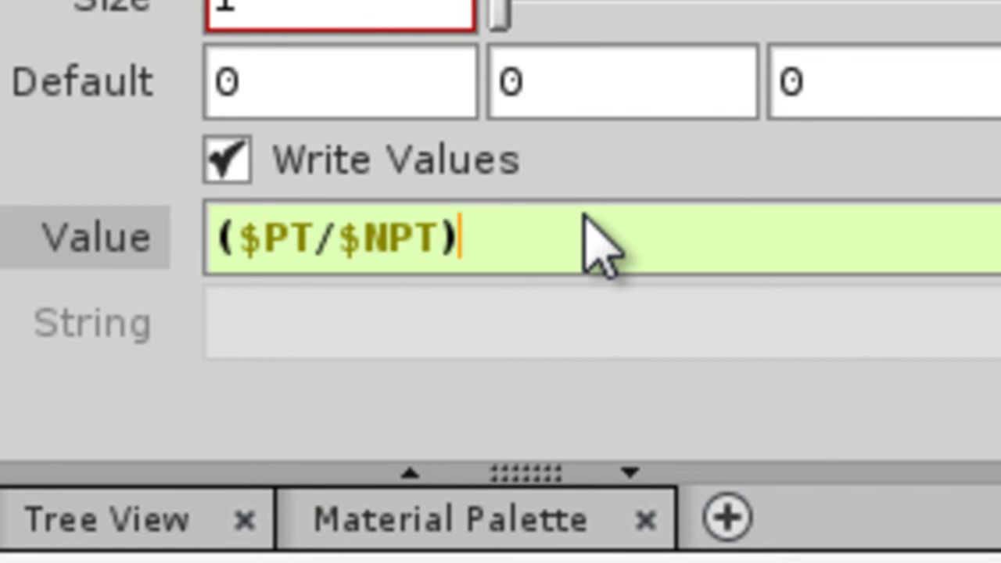
{"action": "type", "text": "*"}
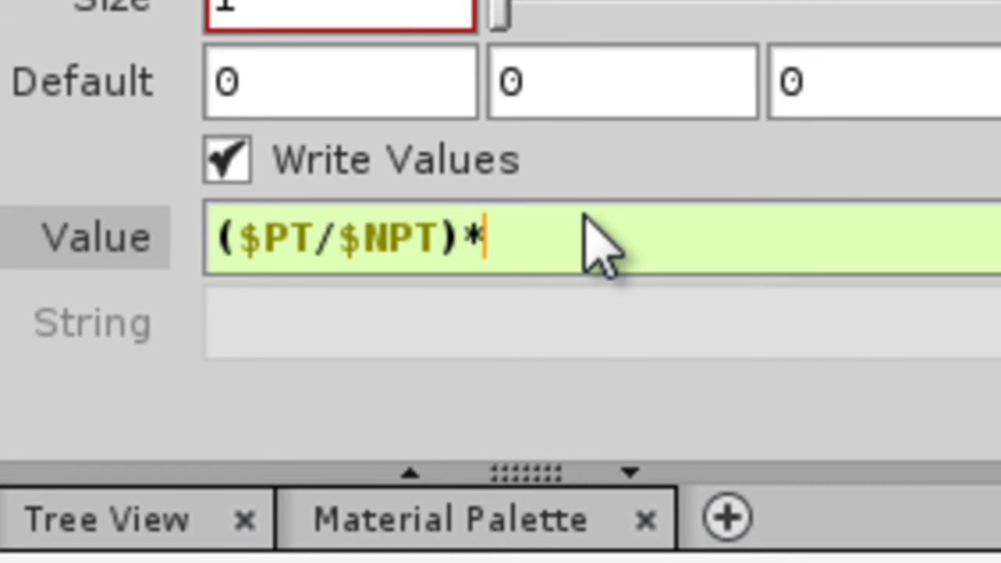
{"action": "type", "text": "2"}
{"action": "key", "text": "Return"}
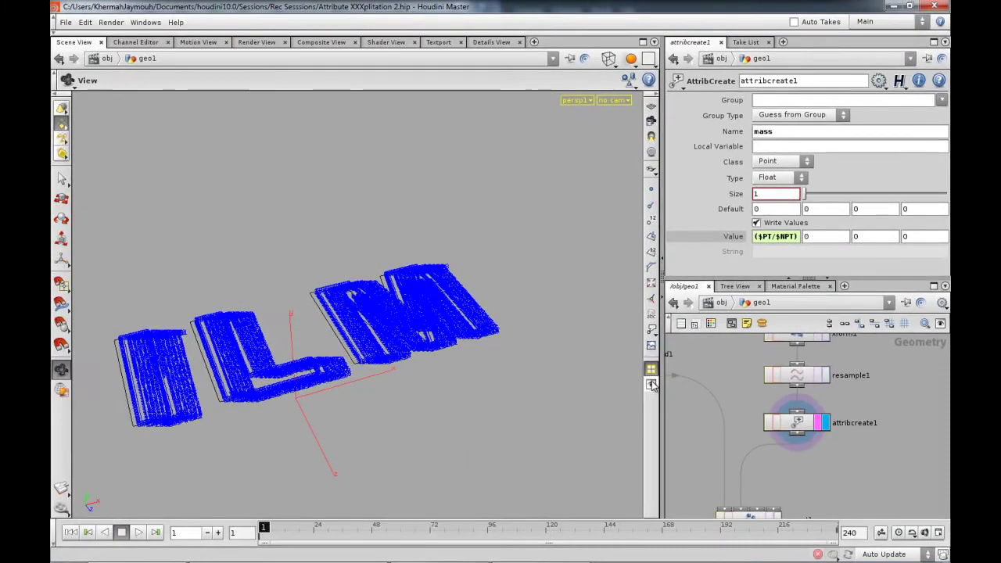
- Hide the custom mass value labels on the ILM outline points in the viewport
{"action": "left_click", "coordinate": [651, 344]}
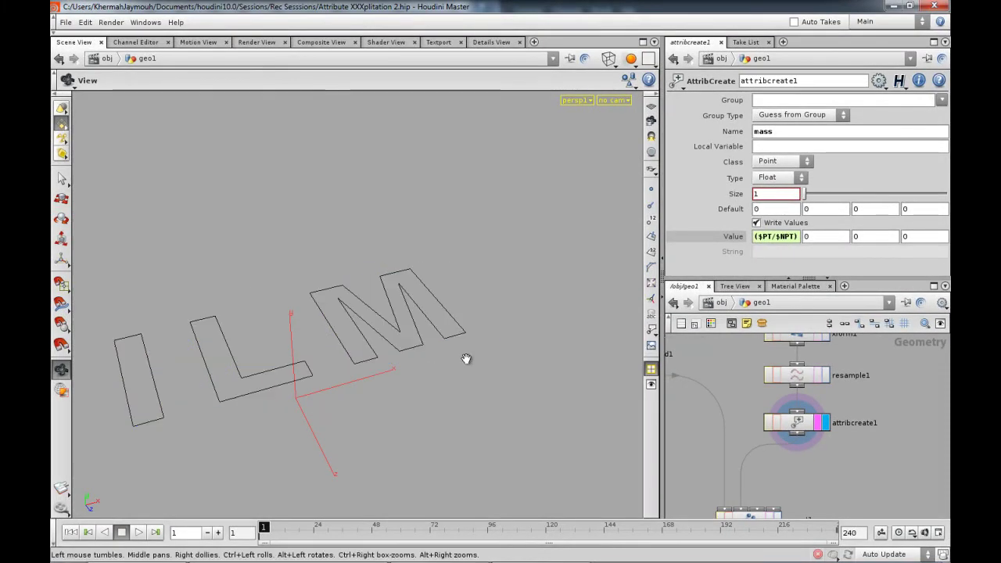
{"action": "middle_click_drag", "start_coordinate": [473, 373], "coordinate": [515, 339]}
- Reposition popnet1 closer beneath attribcreate1, make it the displayed node and enter its particle network
{"action": "right_click_drag", "start_coordinate": [749, 402], "coordinate": [731, 410]}
{"action": "middle_click_drag", "start_coordinate": [730, 409], "coordinate": [737, 395]}
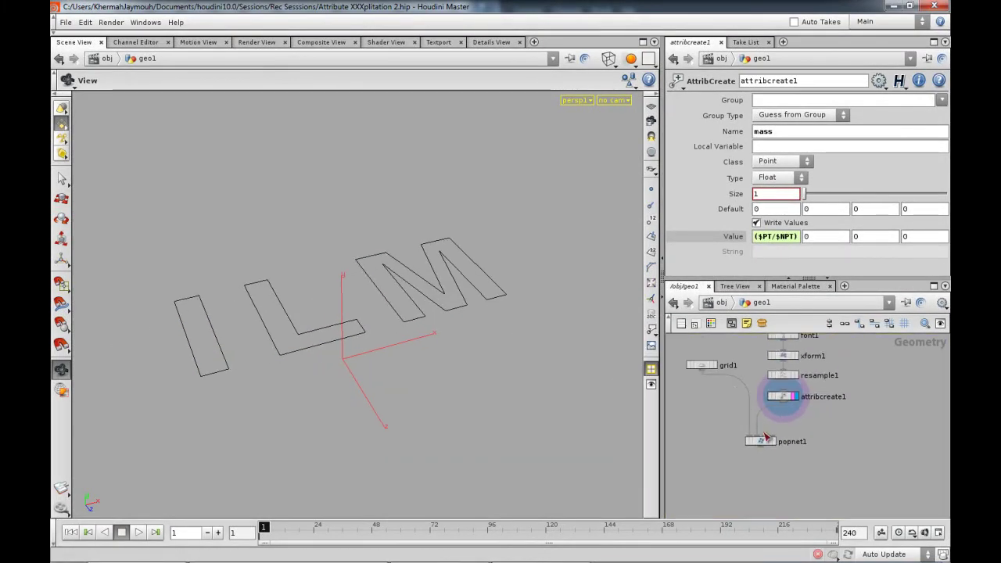
{"action": "mouse_move", "coordinate": [764, 440]}
{"action": "left_mouse_down"}
{"action": "mouse_move", "coordinate": [761, 415]}
{"action": "mouse_move", "coordinate": [760, 427]}
{"action": "left_mouse_up"}
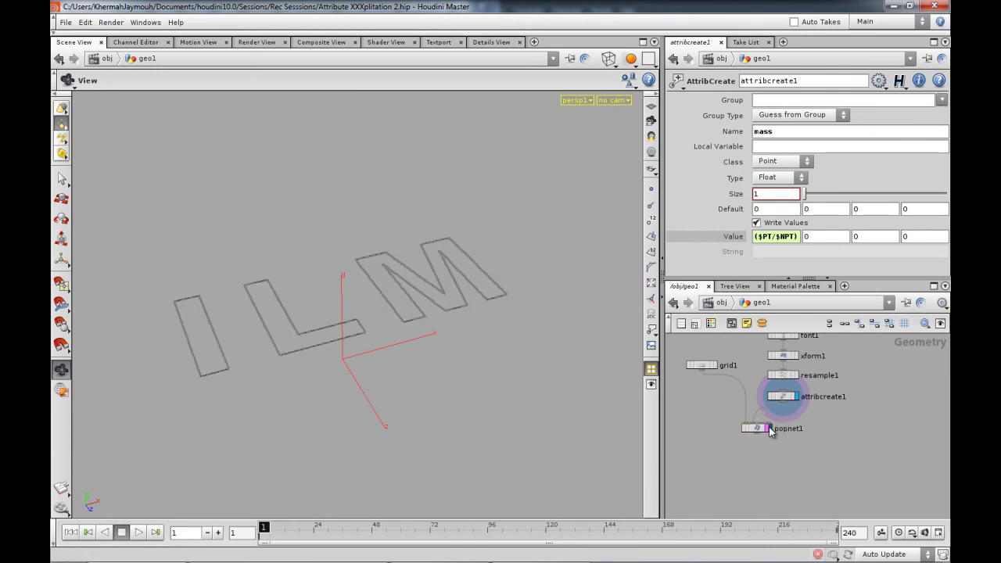
{"action": "left_click", "coordinate": [770, 428]}
{"action": "double_click", "coordinate": [761, 430]}
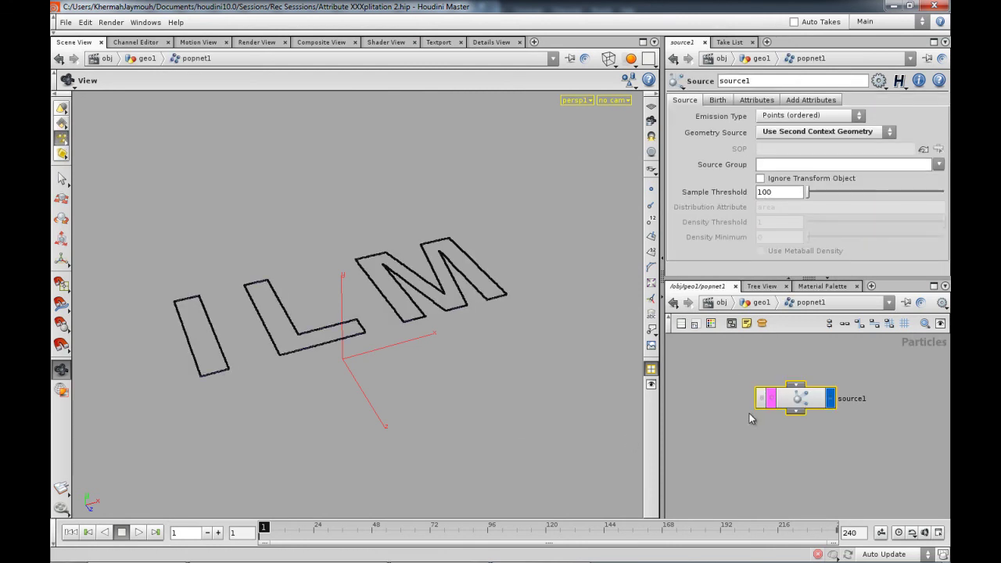
- Start adding a new particle node below source1 in the popnet1 network
{"action": "scroll", "coordinate": [782, 427], "scroll_direction": "down", "scroll_amount": 2}
{"action": "key", "text": "Tab"}
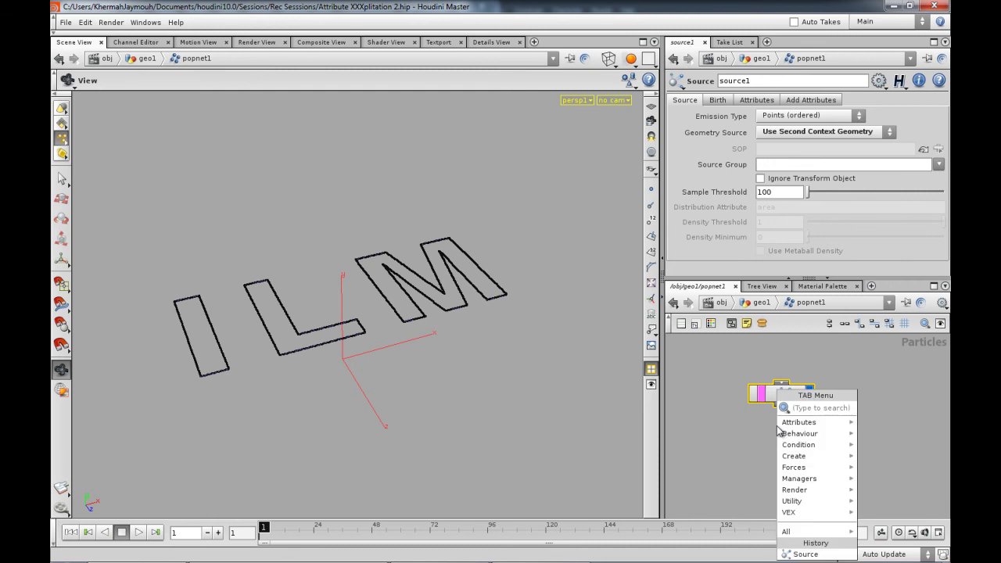